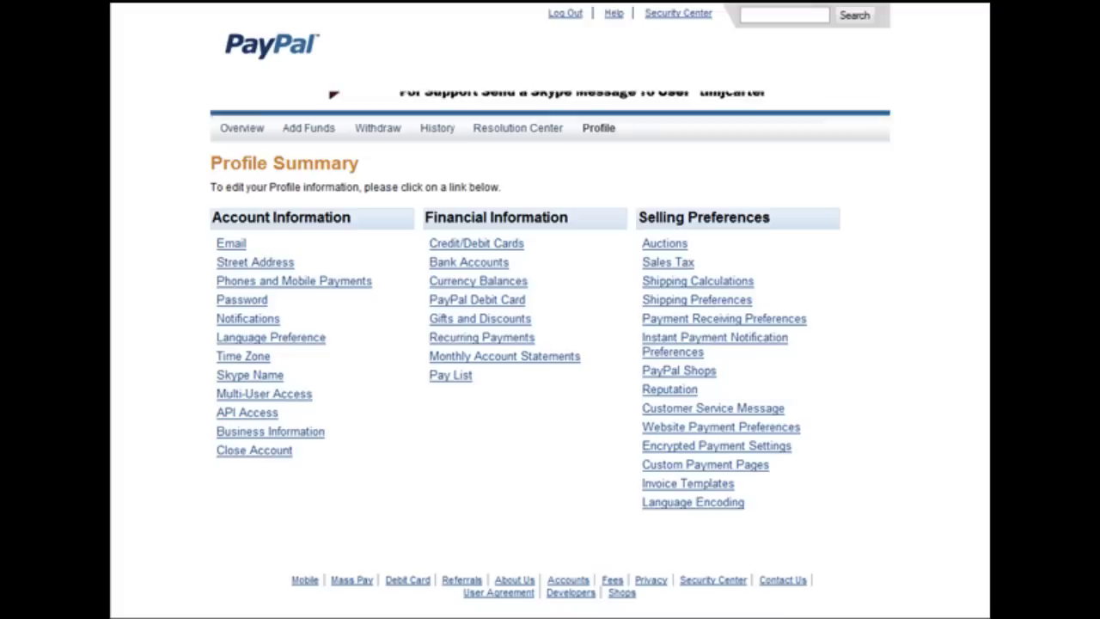
# Open the Custom Payment Pages settings from the selling preferences in the profile summary
pyautogui.scroll(-3, 909, 322)
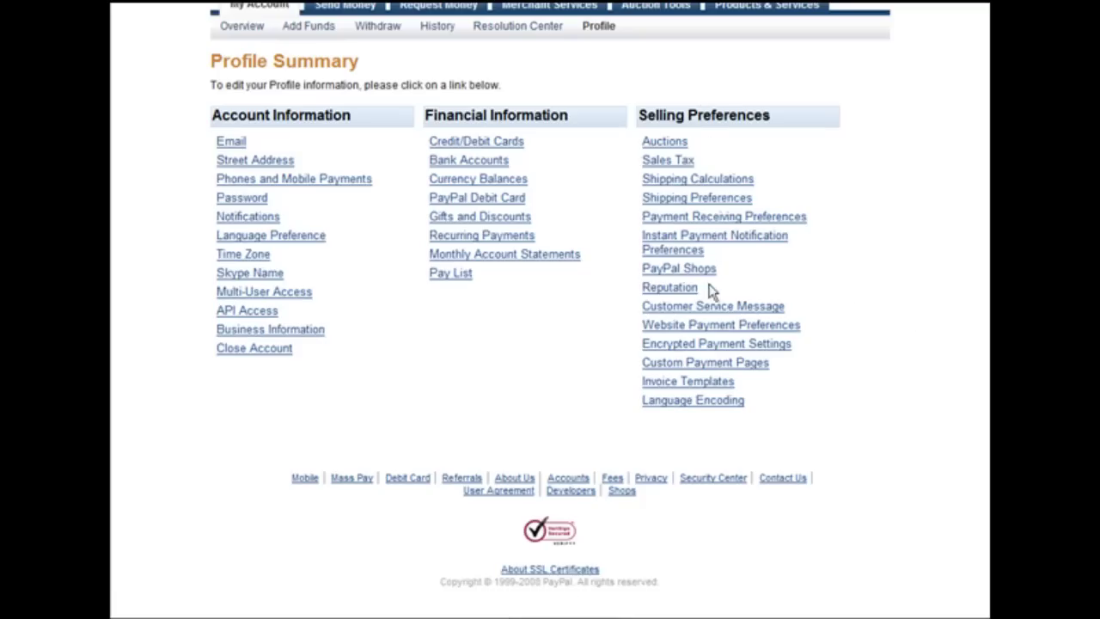
pyautogui.scroll(3, 857, 292)
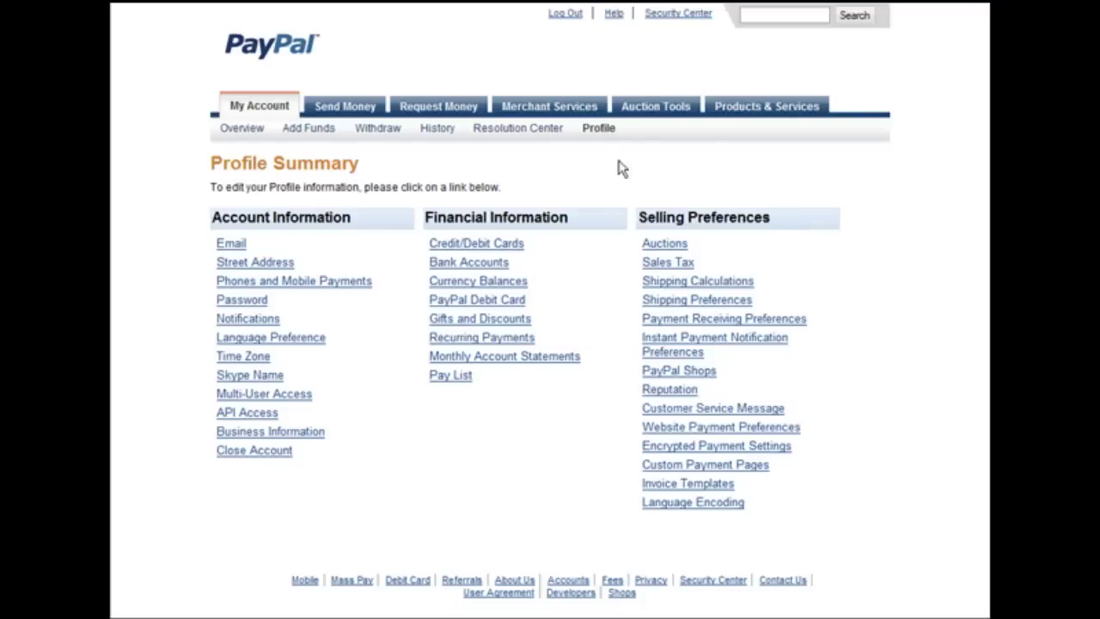
pyautogui.scroll(-3, 845, 359)
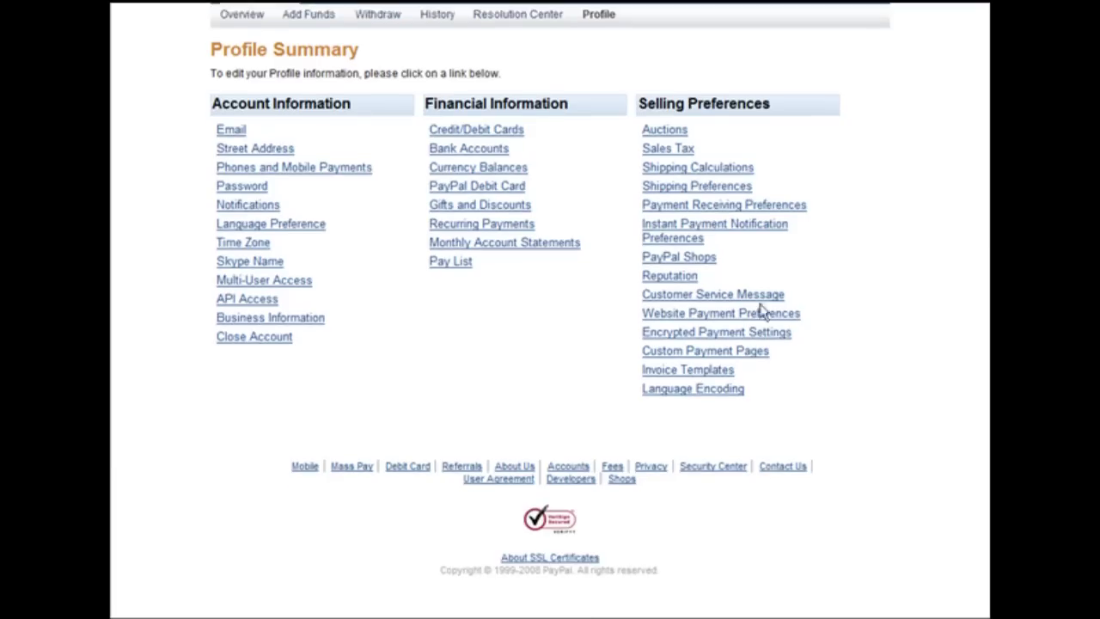
pyautogui.click(733, 354)
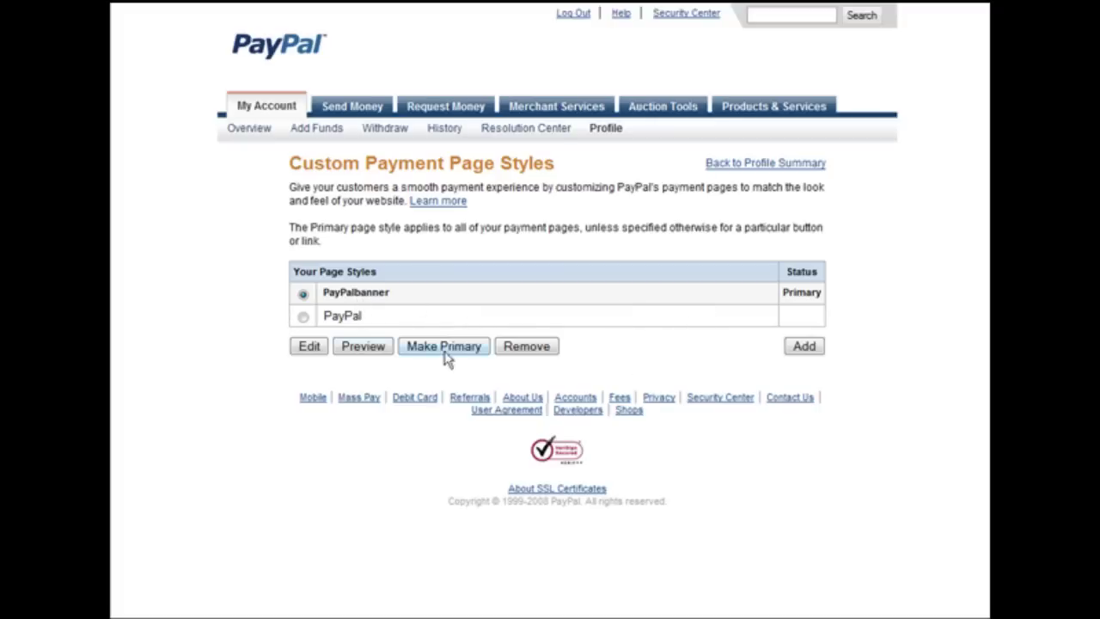
# Keep PayPalbanner as the selected page style and start adding a new custom page style
pyautogui.click(303, 317)
pyautogui.click(303, 294)
pyautogui.click(806, 349)
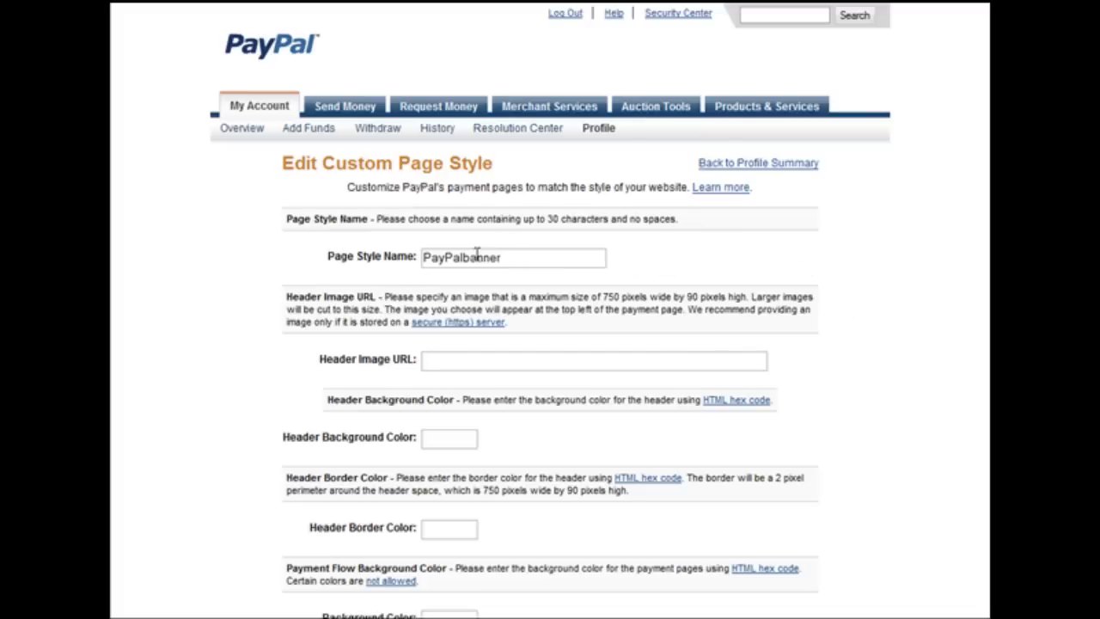
# Name the page style PayPalCustom and activate the Header Image URL field for entry
pyautogui.press('BackSpace')
pyautogui.press('BackSpace')
pyautogui.press('BackSpace')
pyautogui.press('BackSpace')
pyautogui.press('BackSpace')
pyautogui.press('BackSpace')
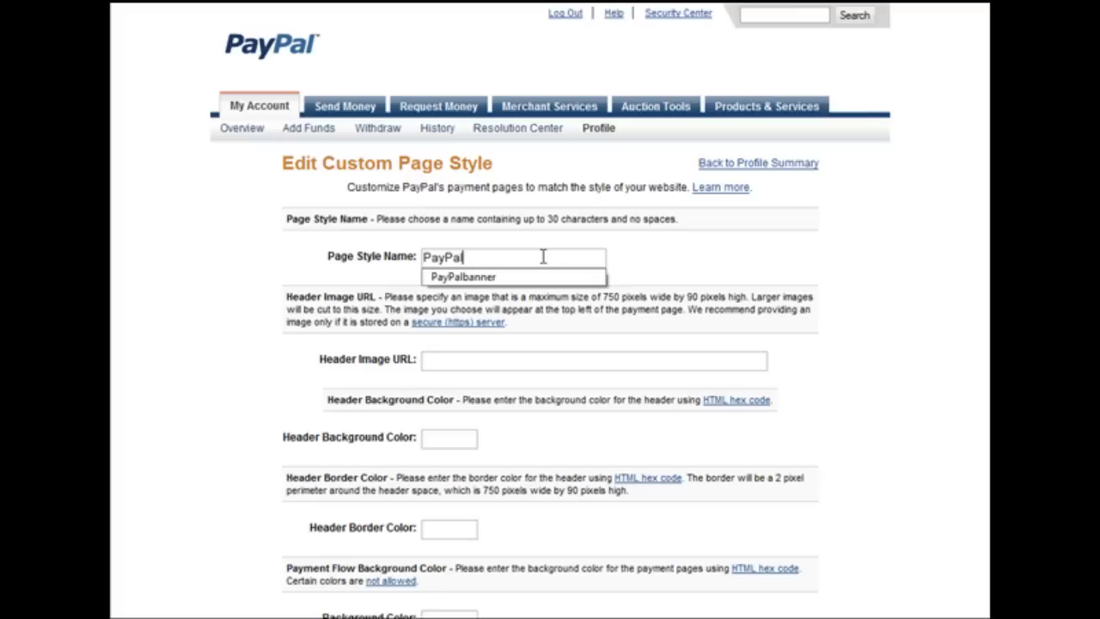
pyautogui.write('Custom')
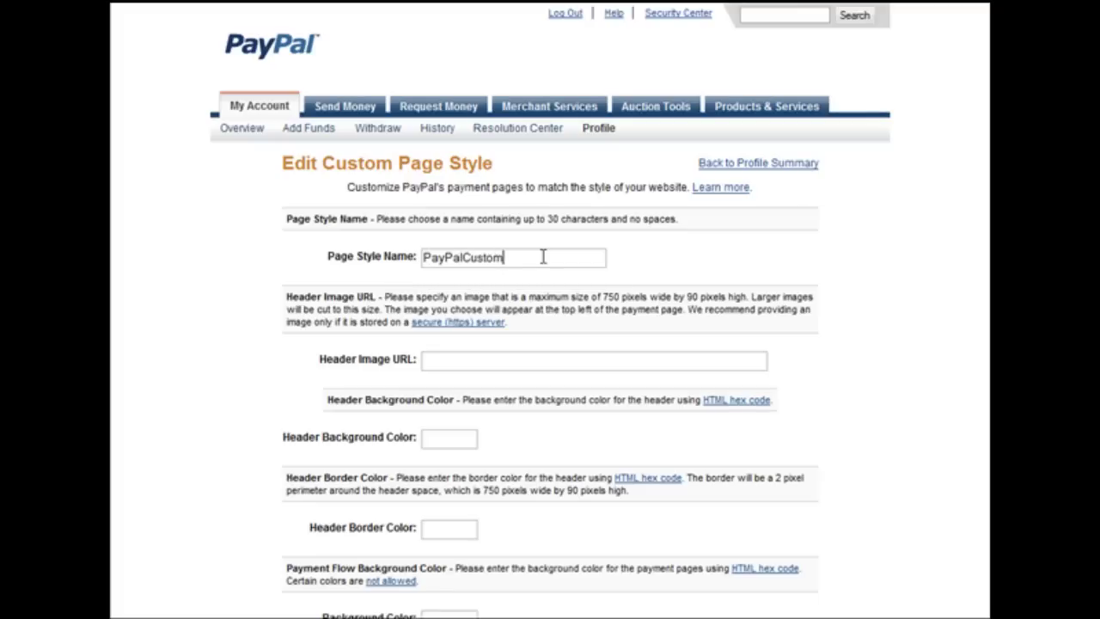
pyautogui.scroll(-3, 538, 246)
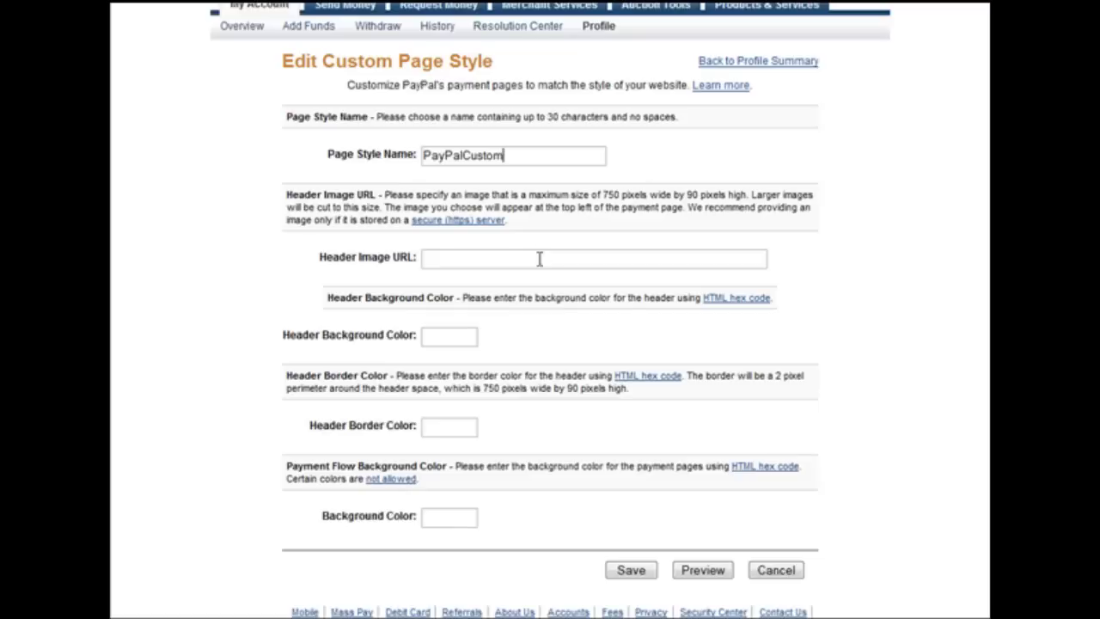
pyautogui.click(471, 258)
pyautogui.scroll(-3, 496, 425)
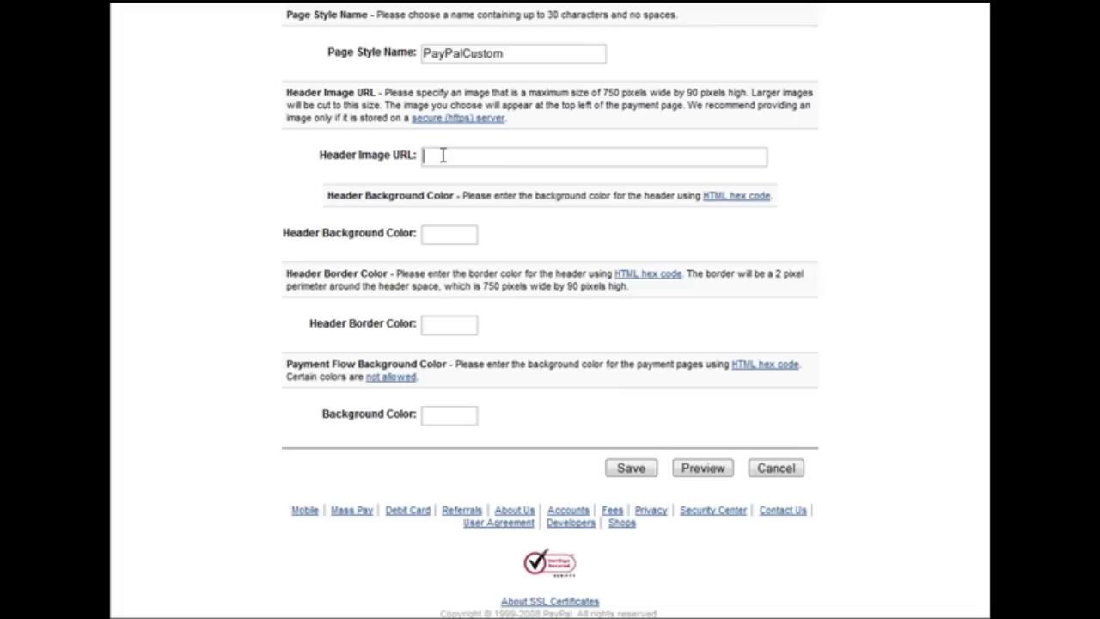
# Switch to Paint.NET and open the image blank.jpg from the paypal-page folder
pyautogui.hotkey('alt', 'Tab')
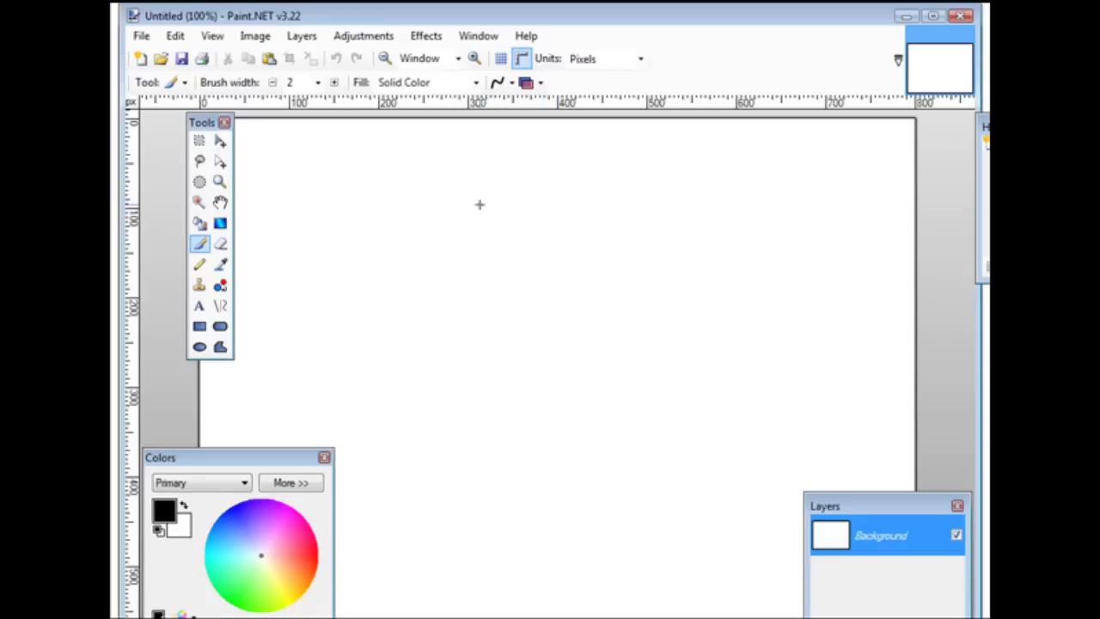
pyautogui.click(139, 37)
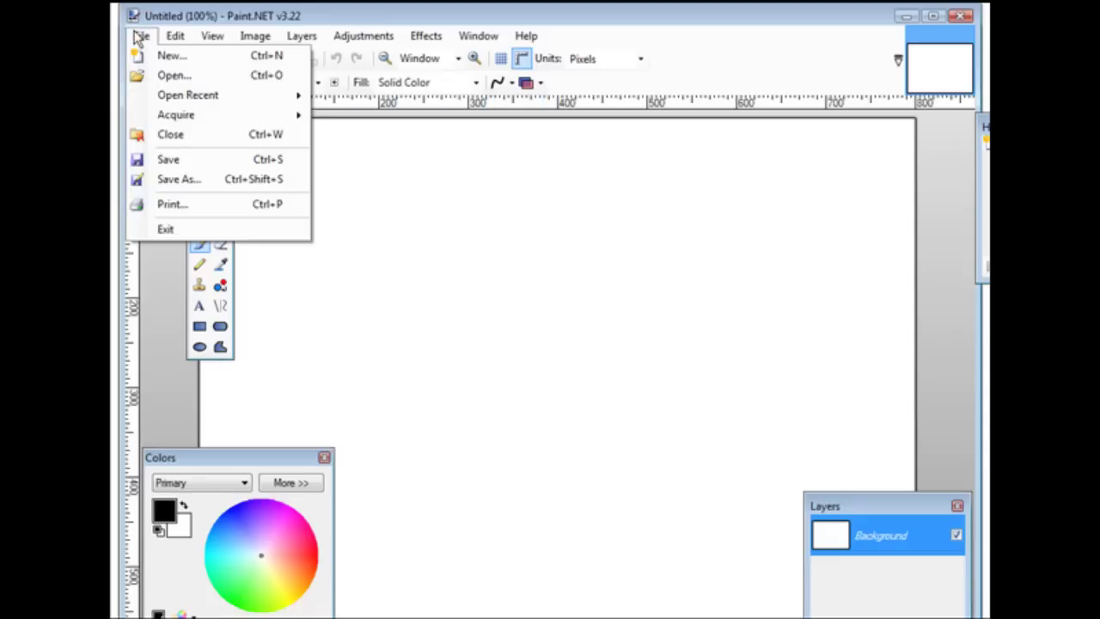
pyautogui.click(172, 76)
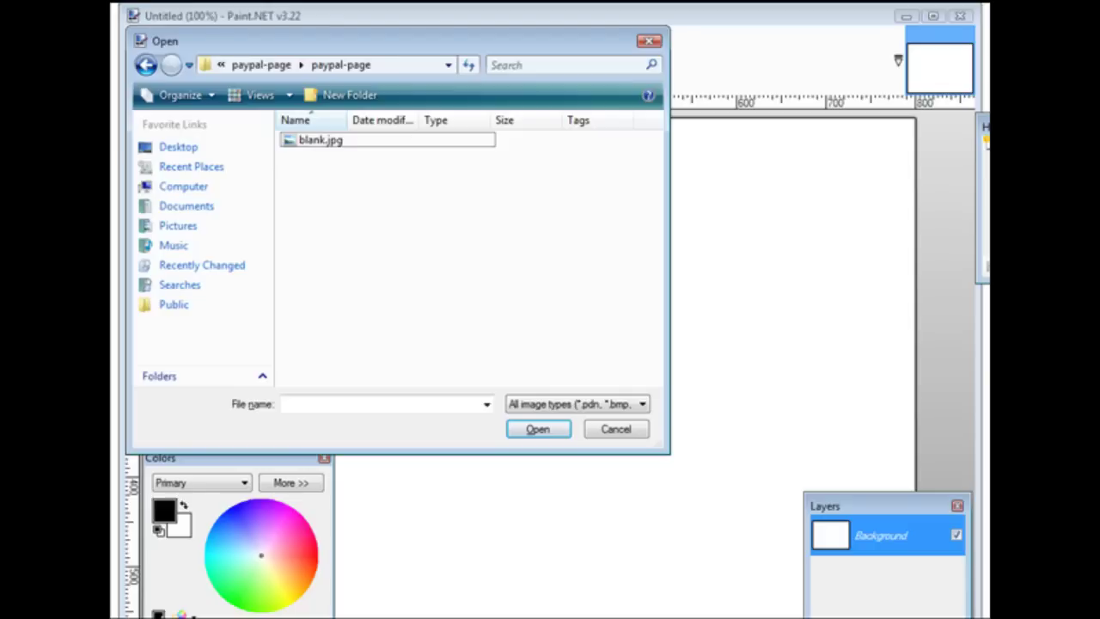
pyautogui.click(344, 147)
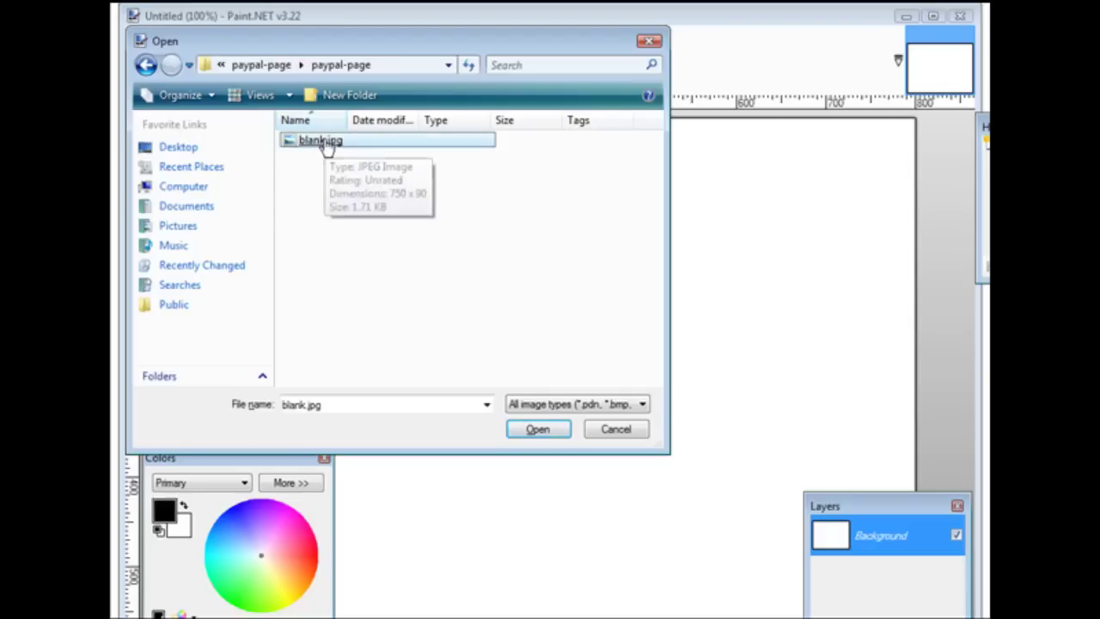
pyautogui.doubleClick(354, 149)
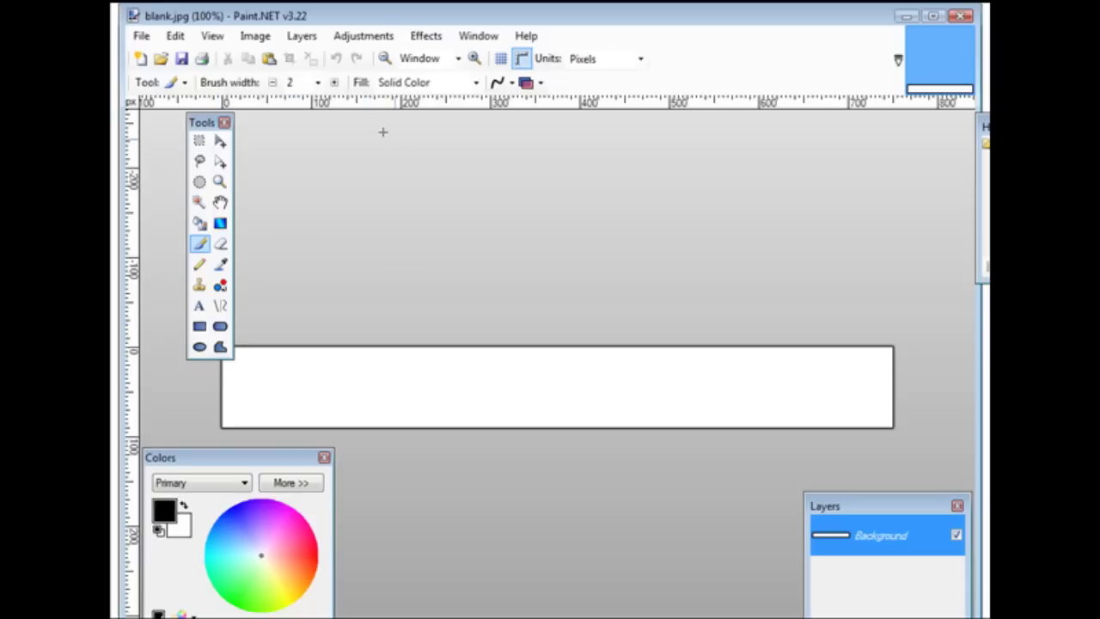
# Try to import the picture 2922-HLN617W.jpg from the ebay folder as a new layer in blank.jpg
pyautogui.click(304, 39)
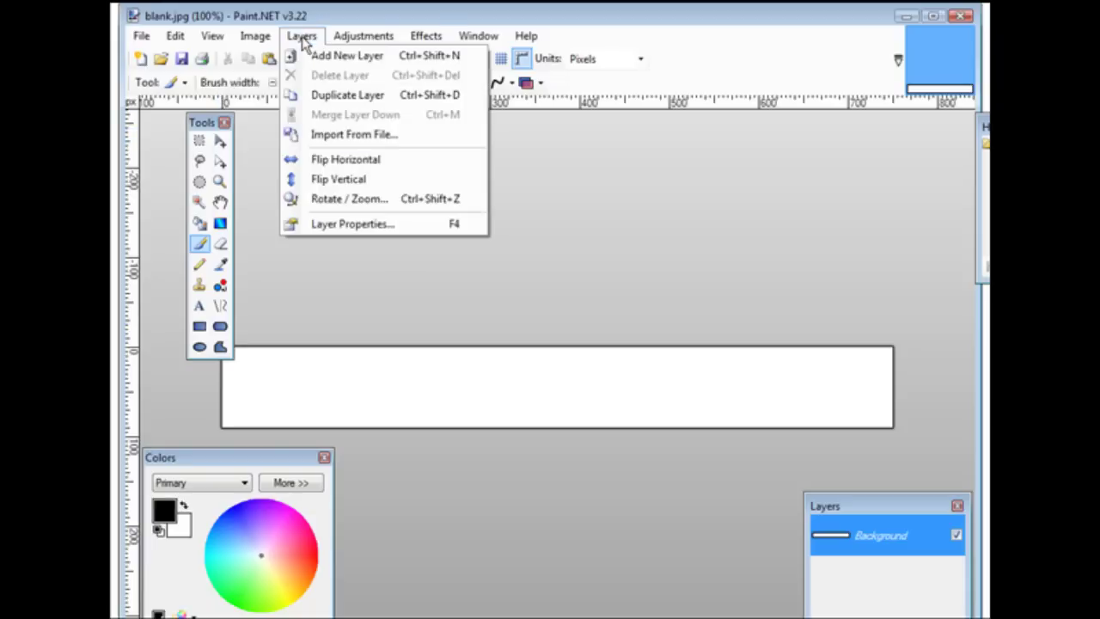
pyautogui.click(398, 134)
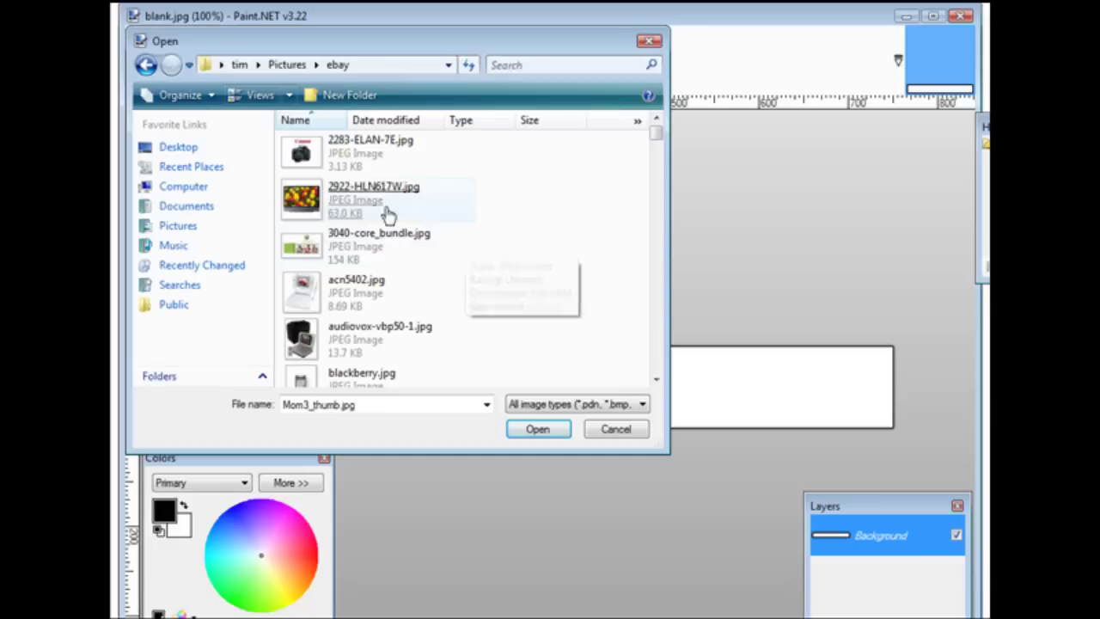
pyautogui.click(399, 213)
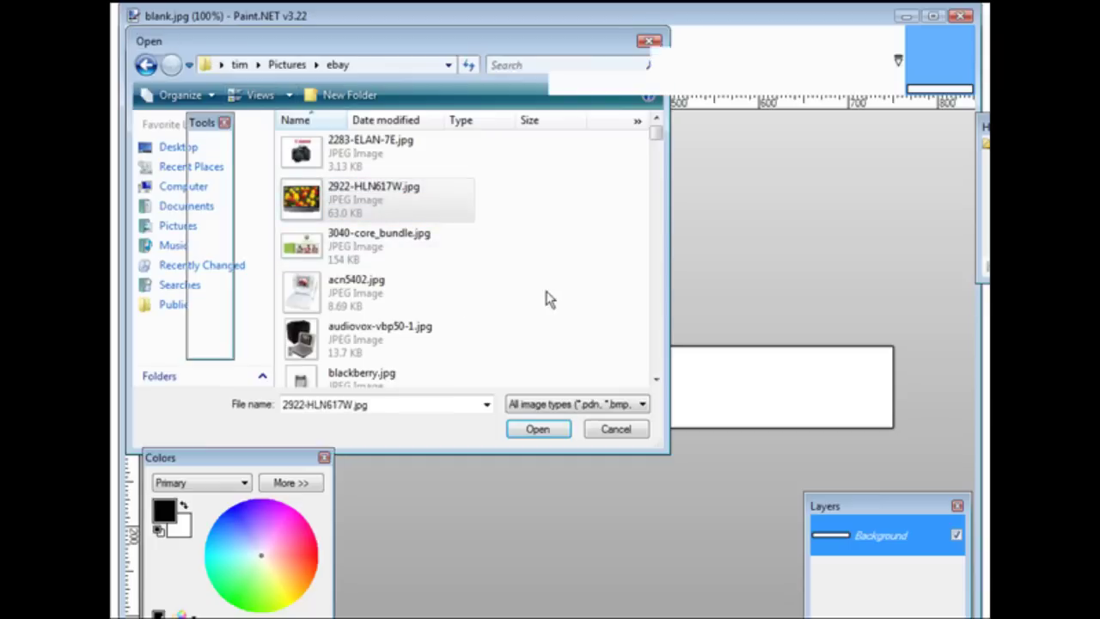
pyautogui.press('Return')
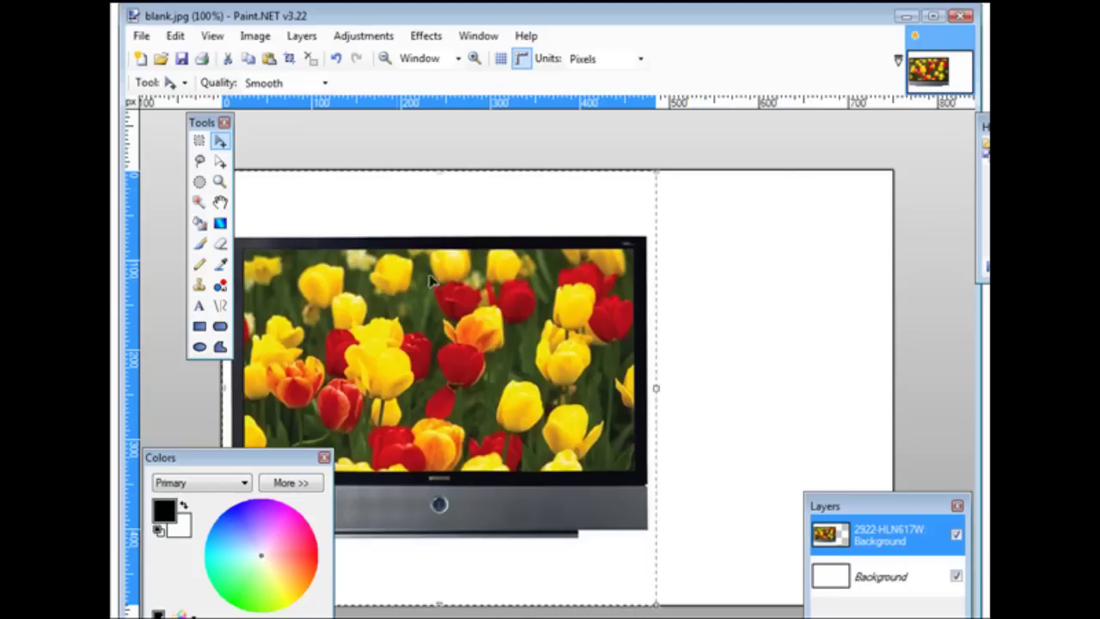
# Undo the layer import and select the entire blank banner canvas
pyautogui.click(176, 36)
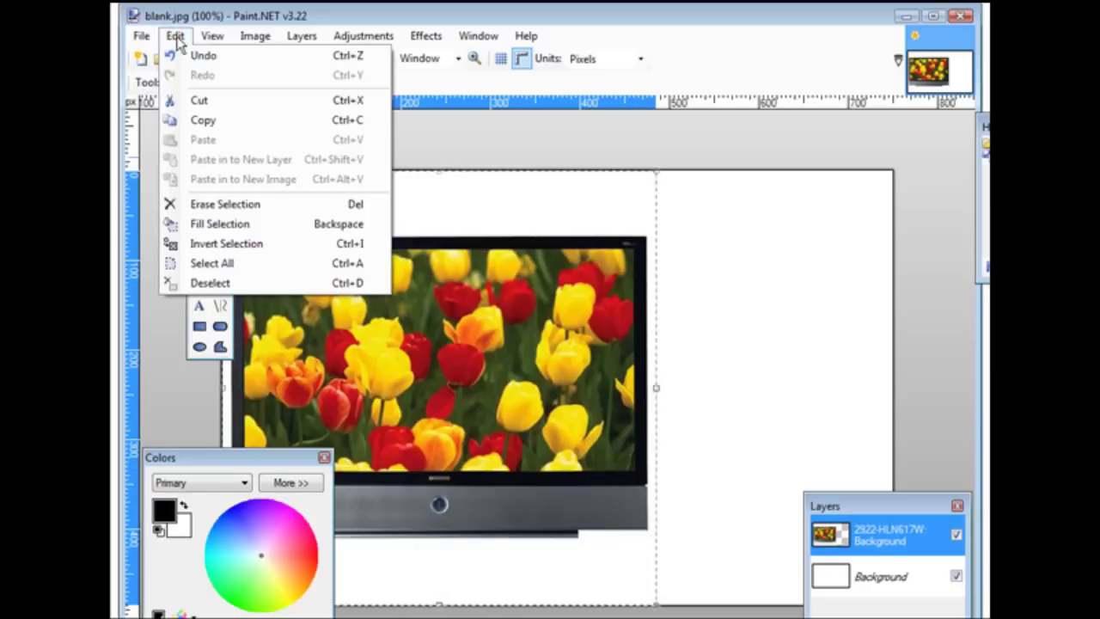
pyautogui.click(180, 55)
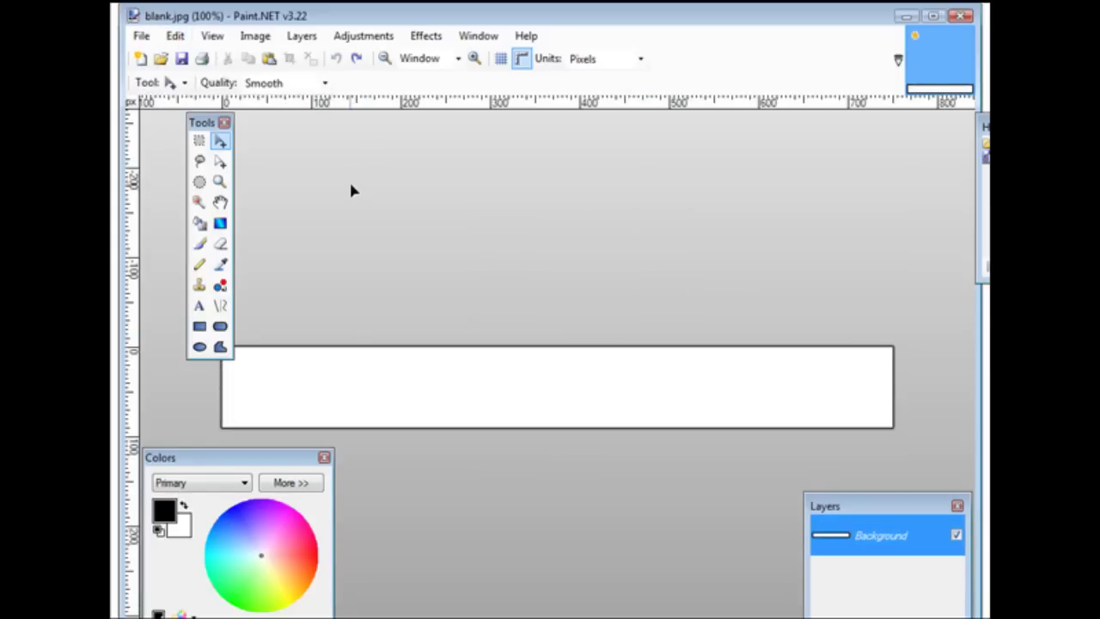
pyautogui.hotkey('ctrl', 'a')
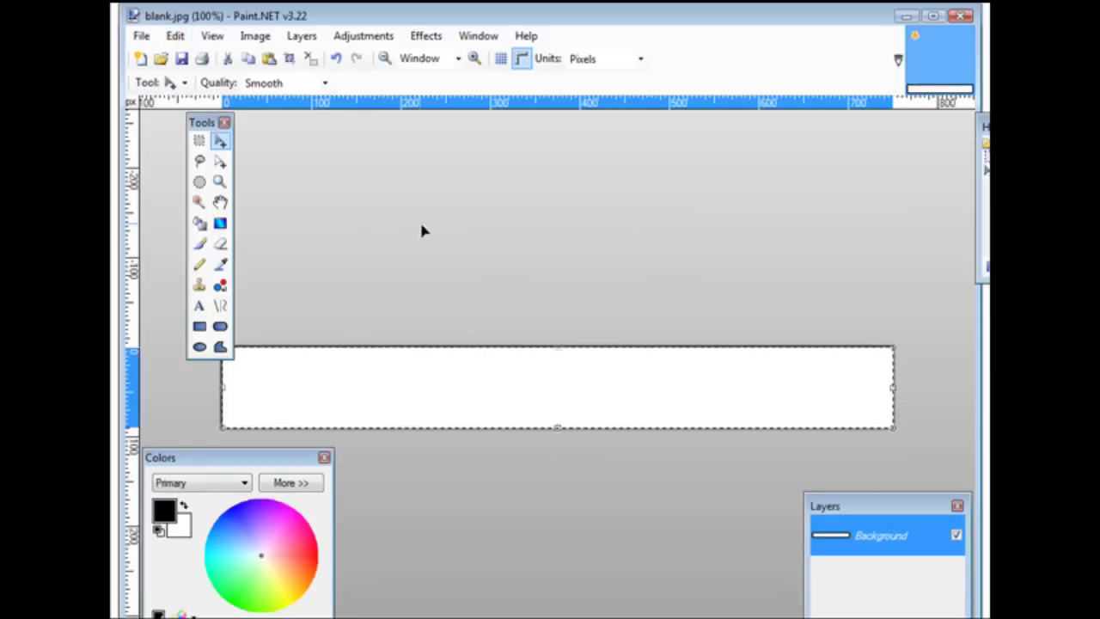
pyautogui.click(141, 36)
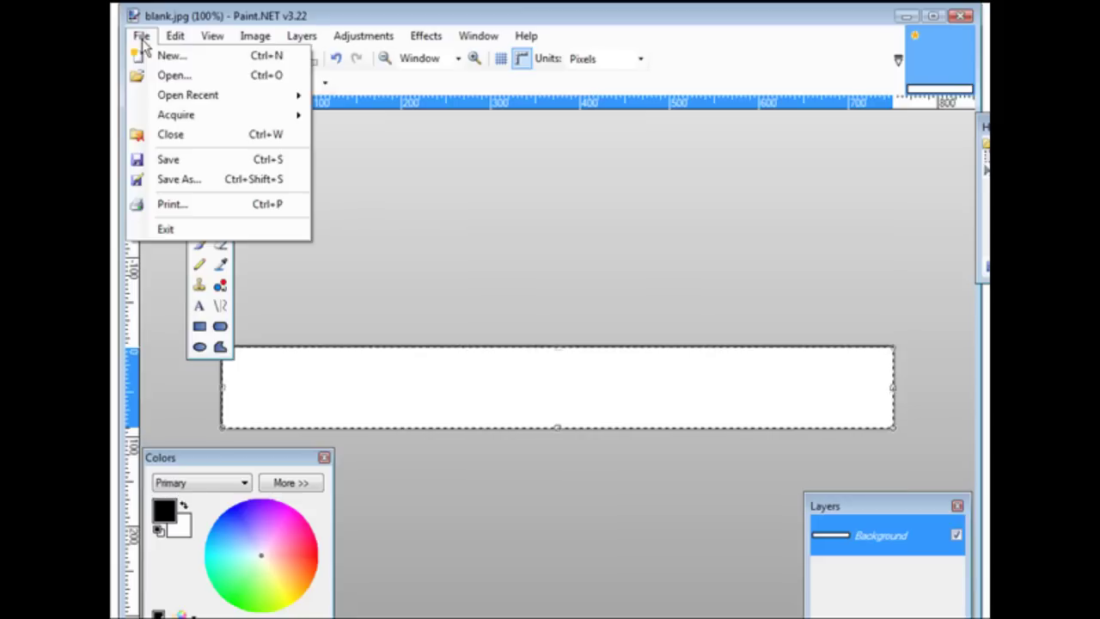
pyautogui.click(163, 79)
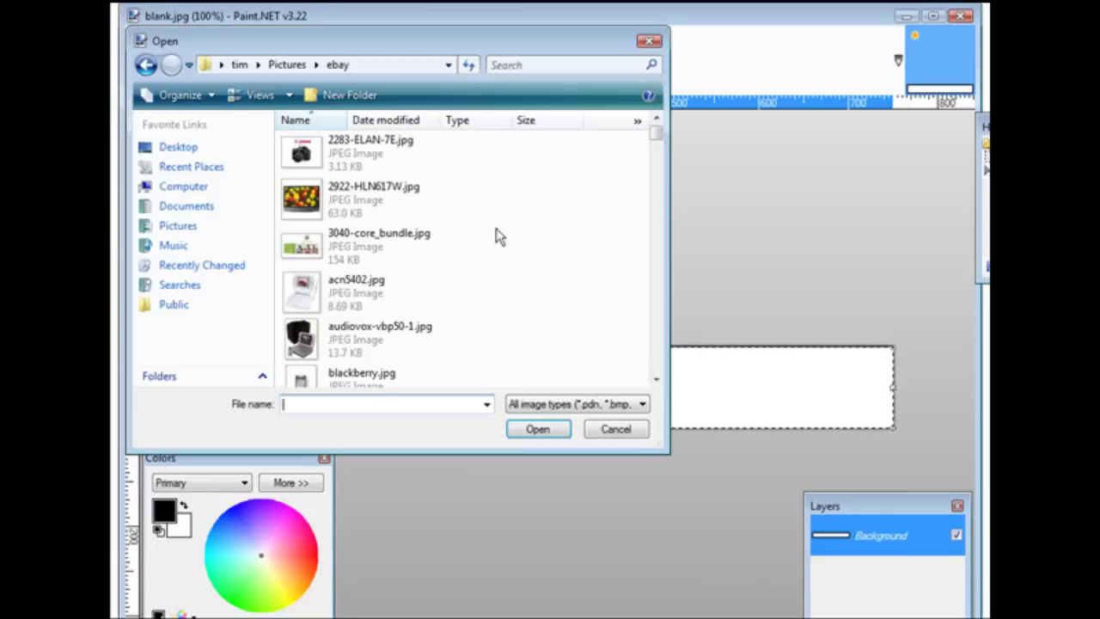
pyautogui.doubleClick(413, 204)
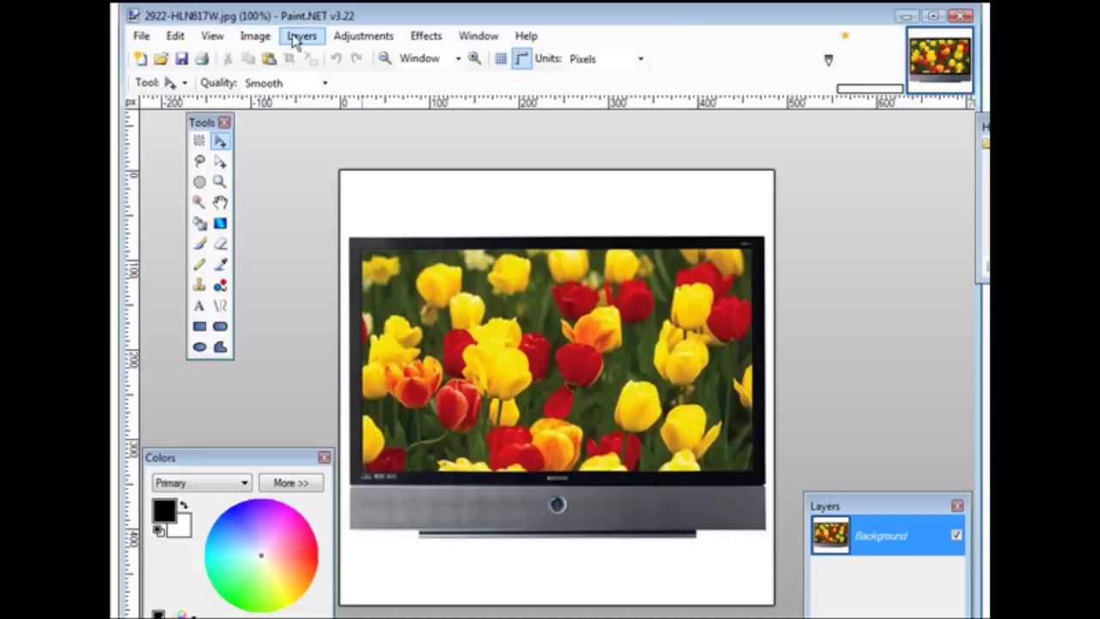
# Resize the television picture to a width of 70 pixels with the aspect ratio maintained
pyautogui.click(257, 39)
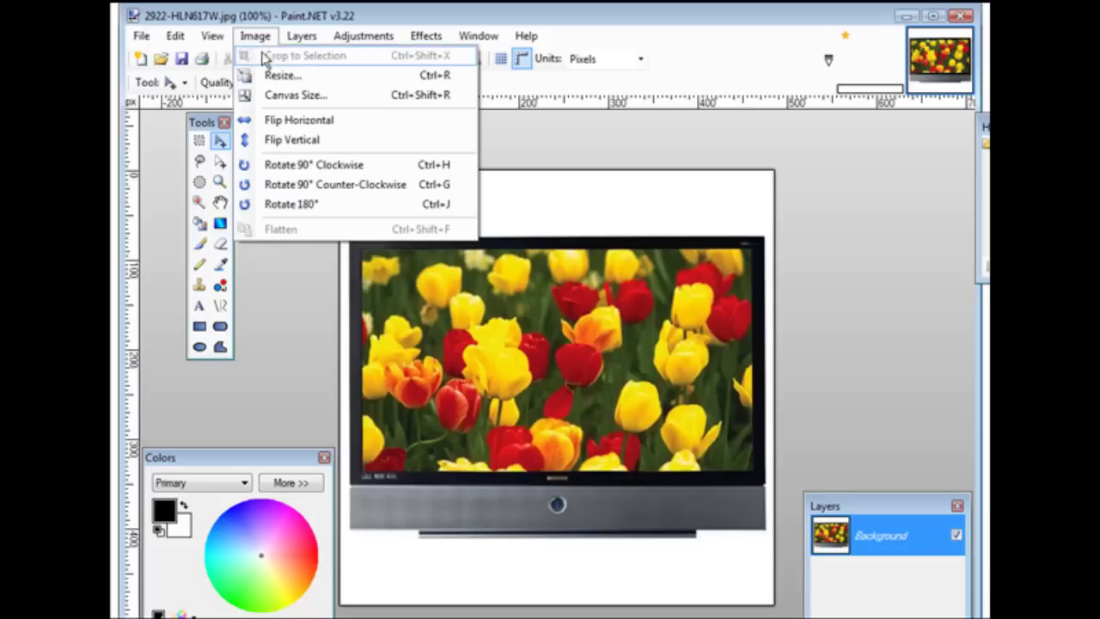
pyautogui.click(280, 75)
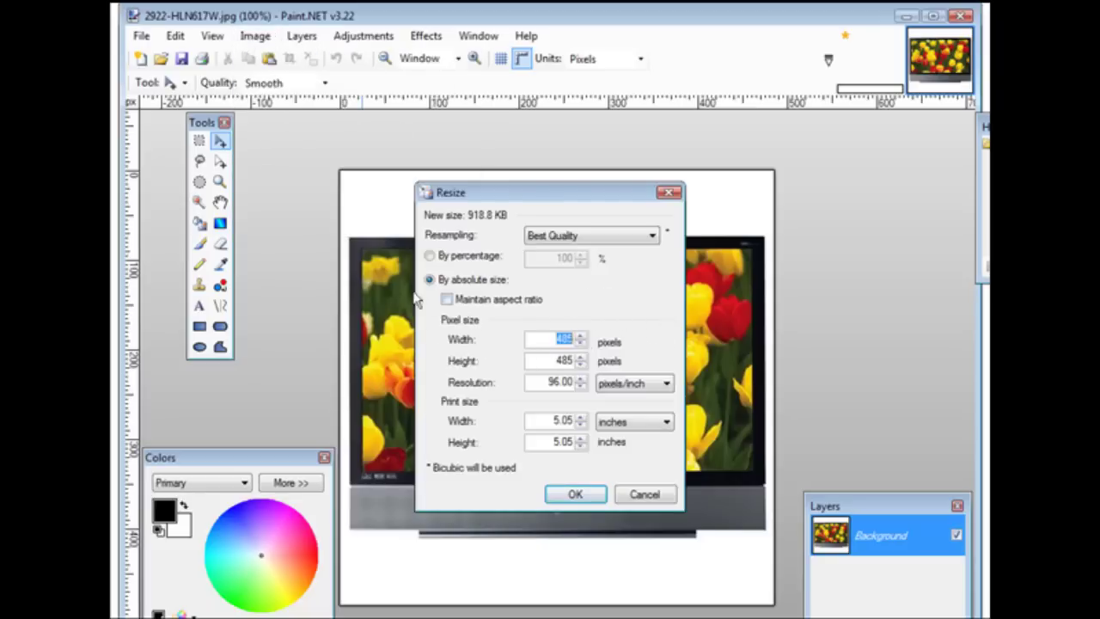
pyautogui.click(447, 301)
pyautogui.doubleClick(546, 339)
pyautogui.write('70')
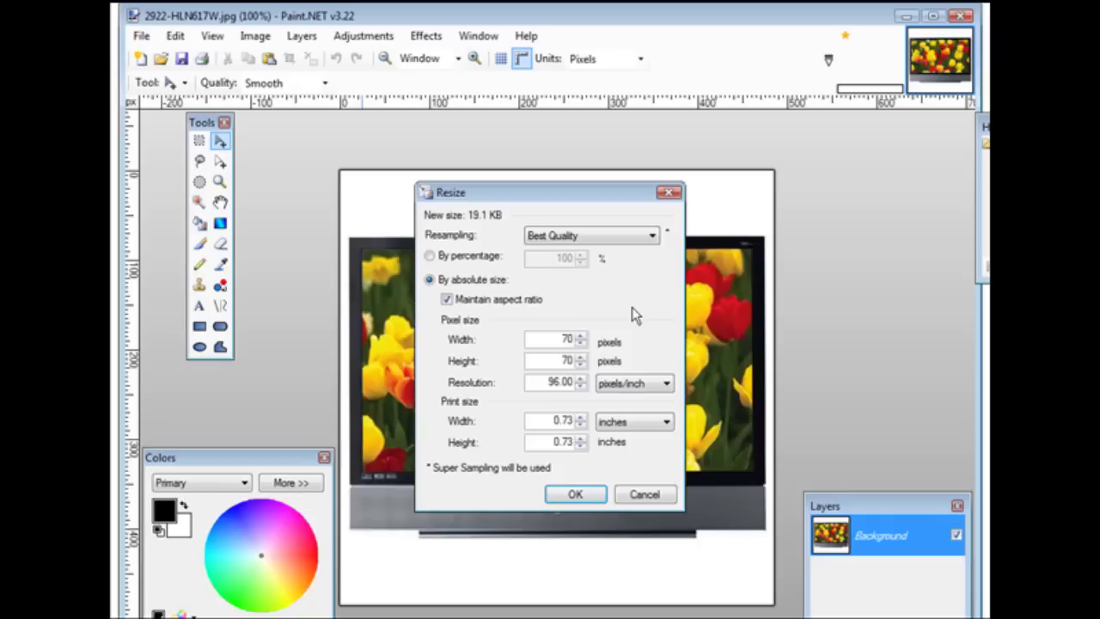
pyautogui.click(576, 496)
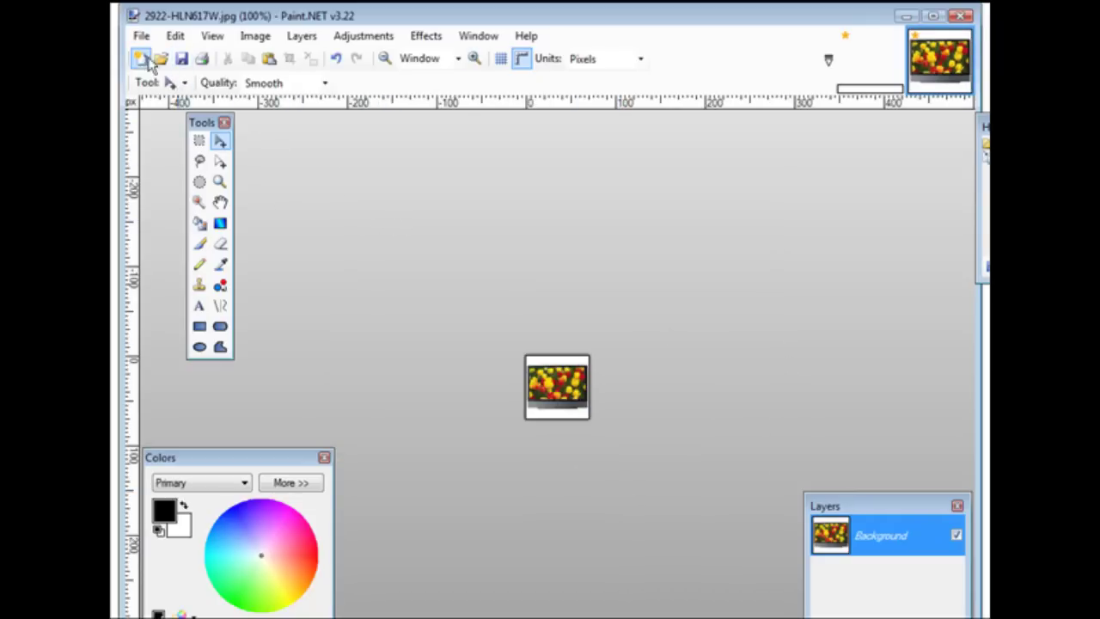
# Save the reduced picture as a JPEG copy named 2922-HLN617Wsmall at quality 95
pyautogui.click(141, 35)
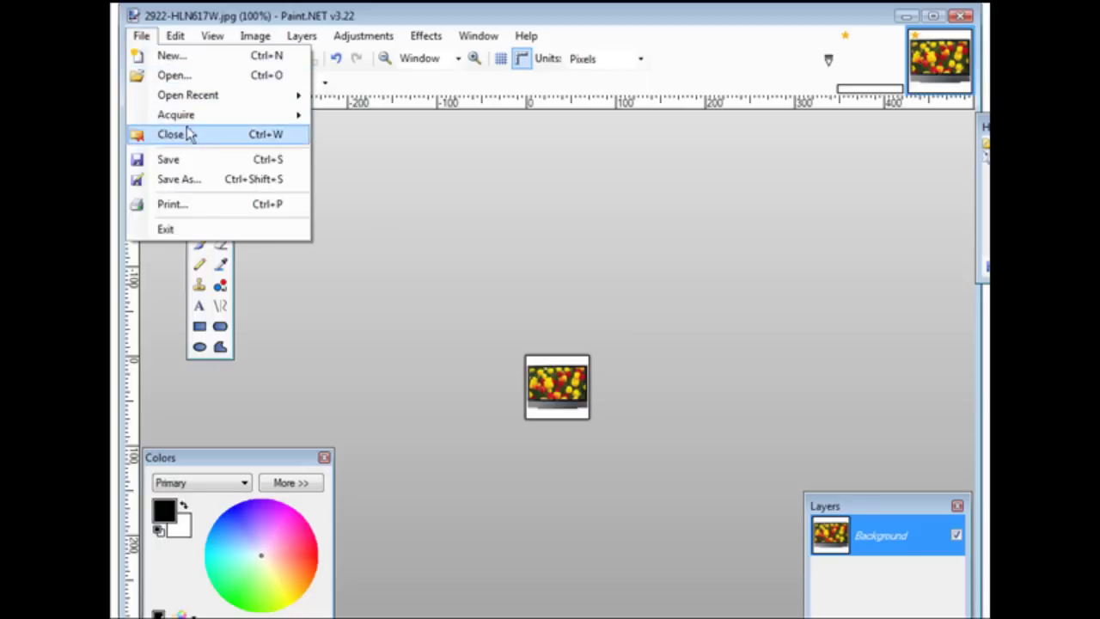
pyautogui.click(195, 178)
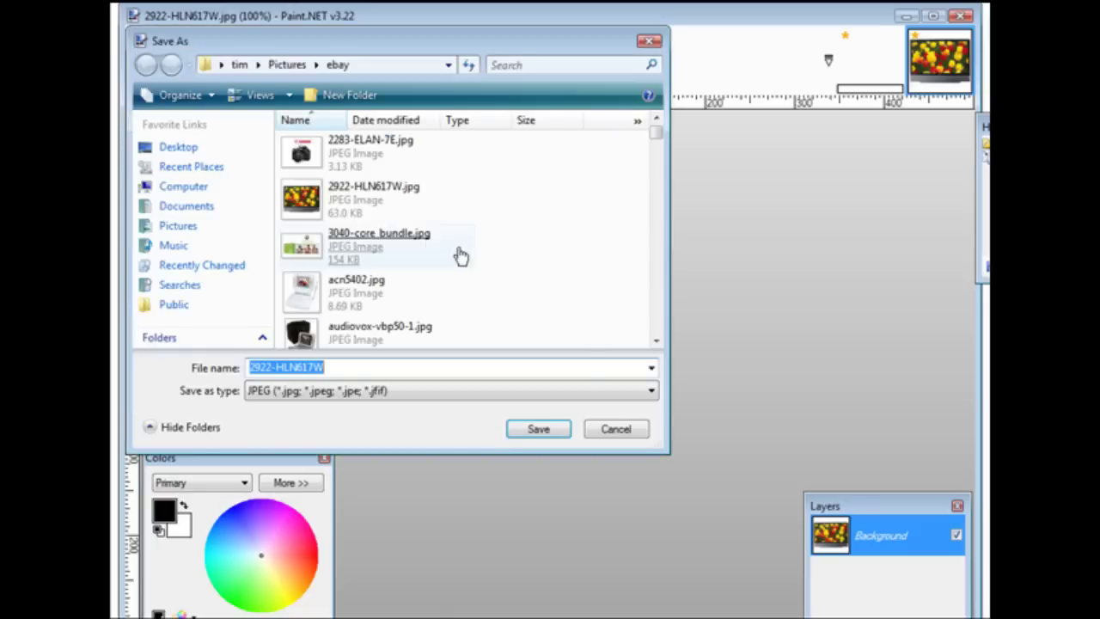
pyautogui.click(348, 364)
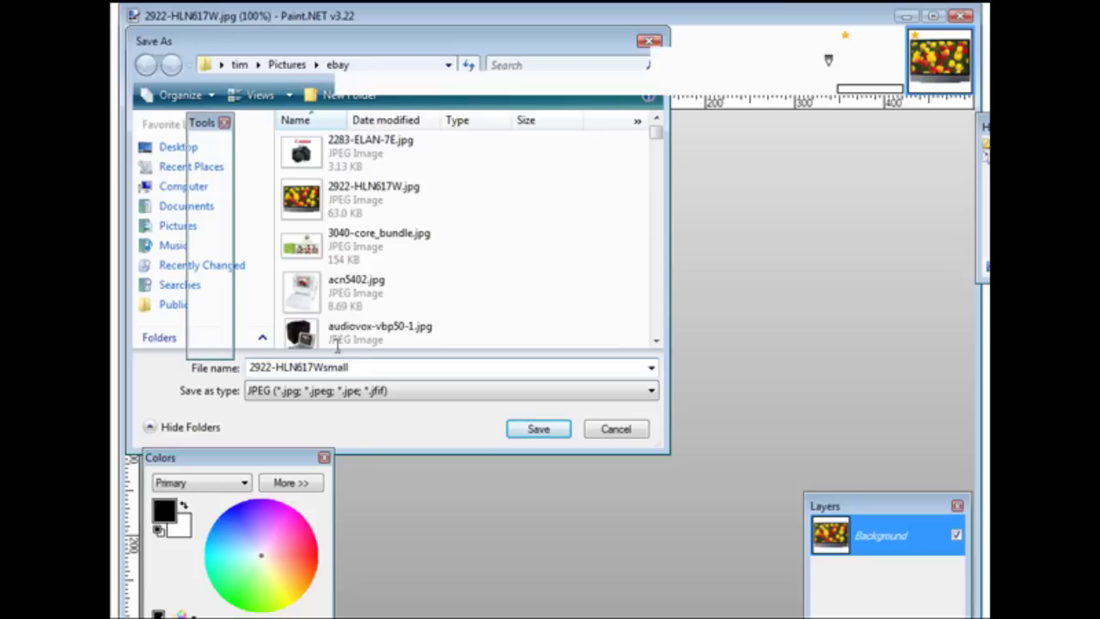
pyautogui.press('Return')
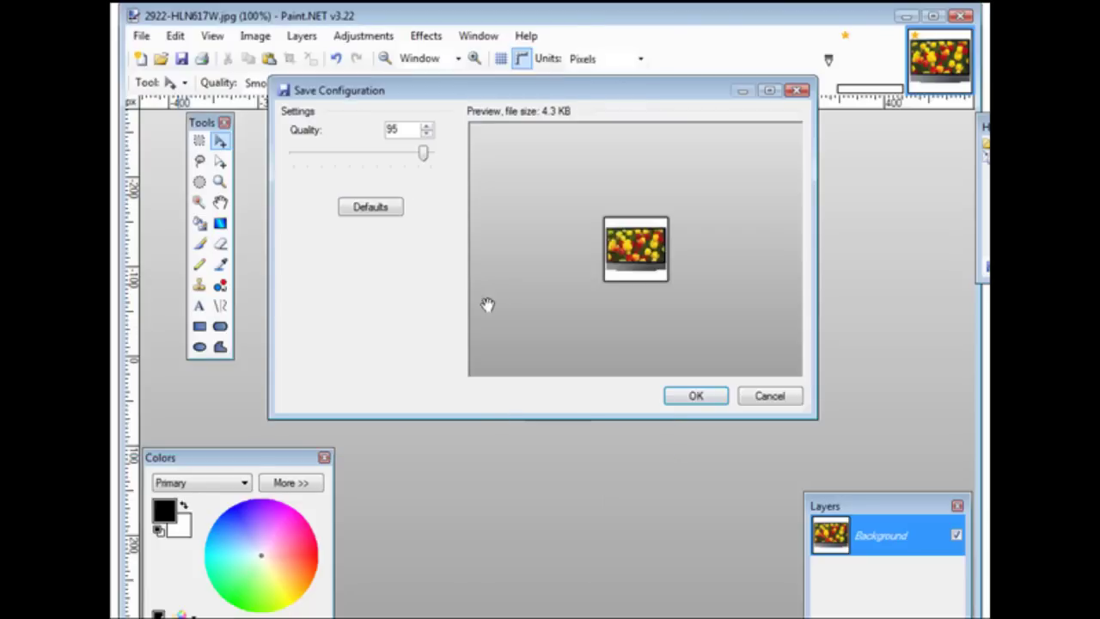
pyautogui.click(697, 398)
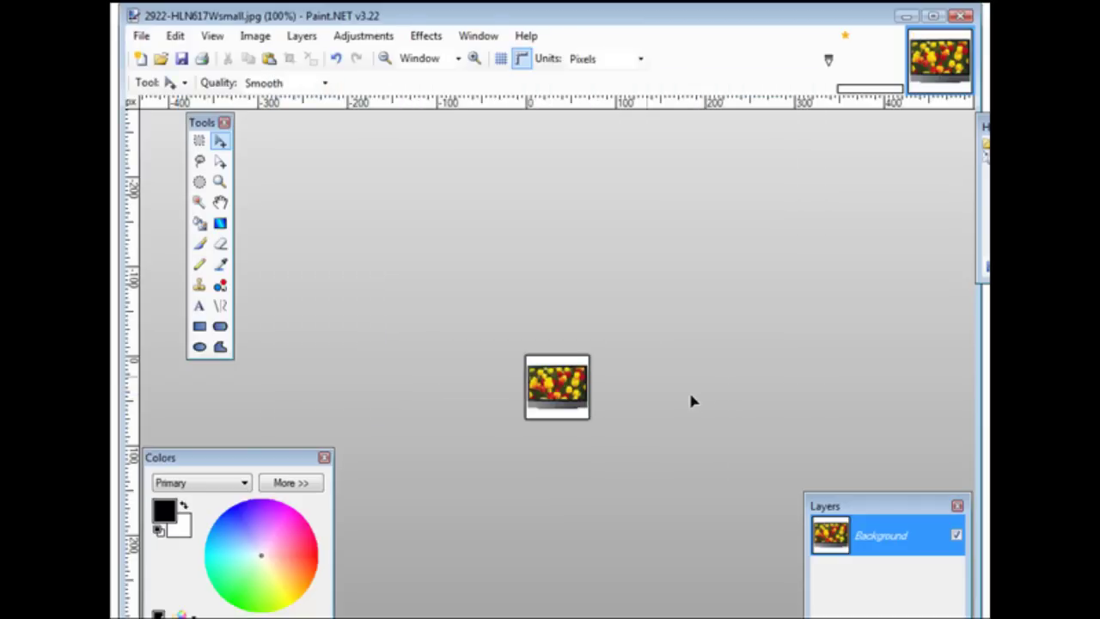
# Import 2922-HLN617Wsmall.jpg from the ebay pictures folder as a new layer in the blank banner image
pyautogui.click(867, 55)
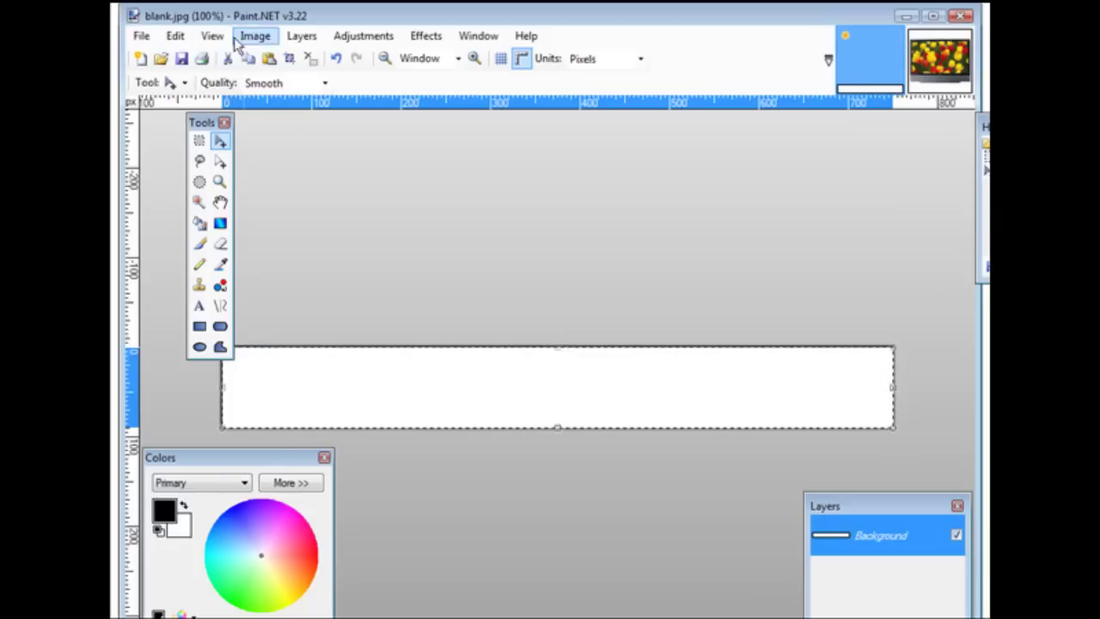
pyautogui.click(303, 36)
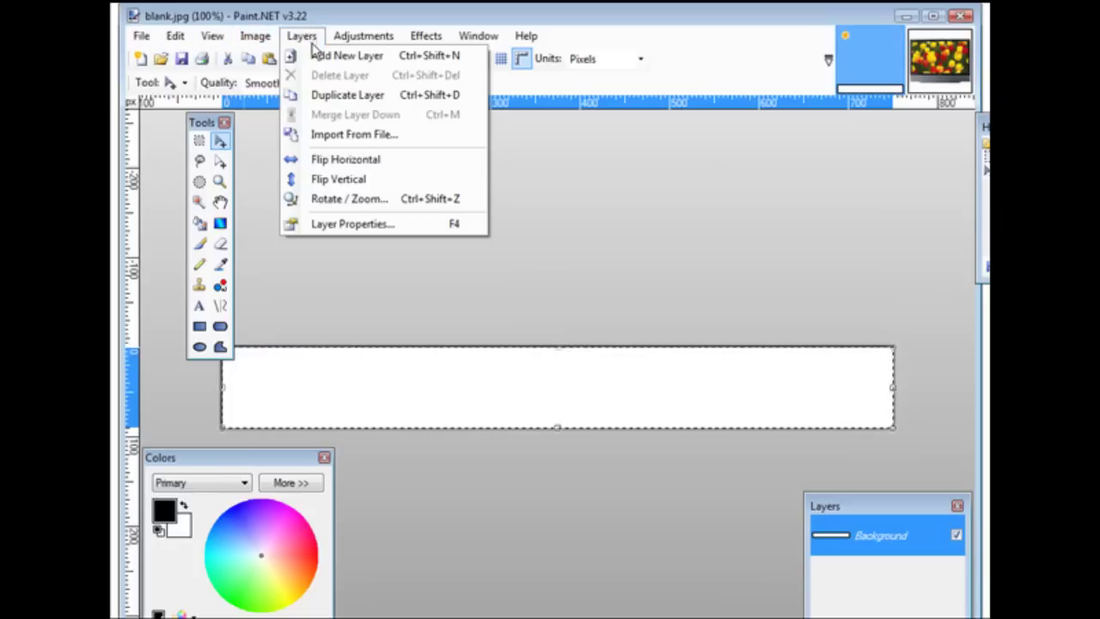
pyautogui.click(344, 134)
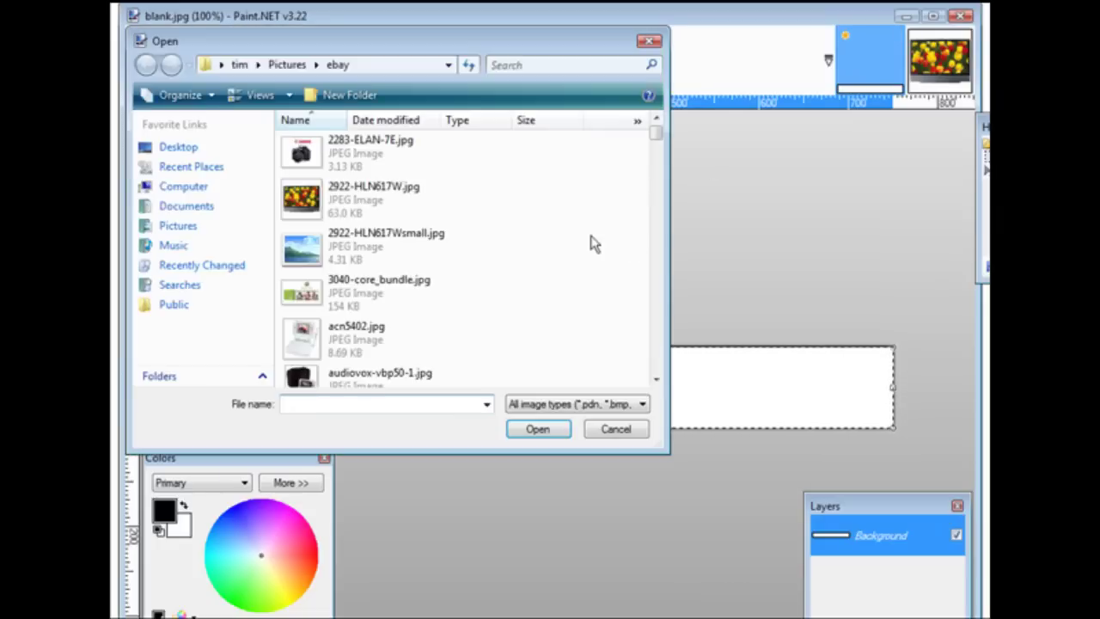
pyautogui.click(422, 246)
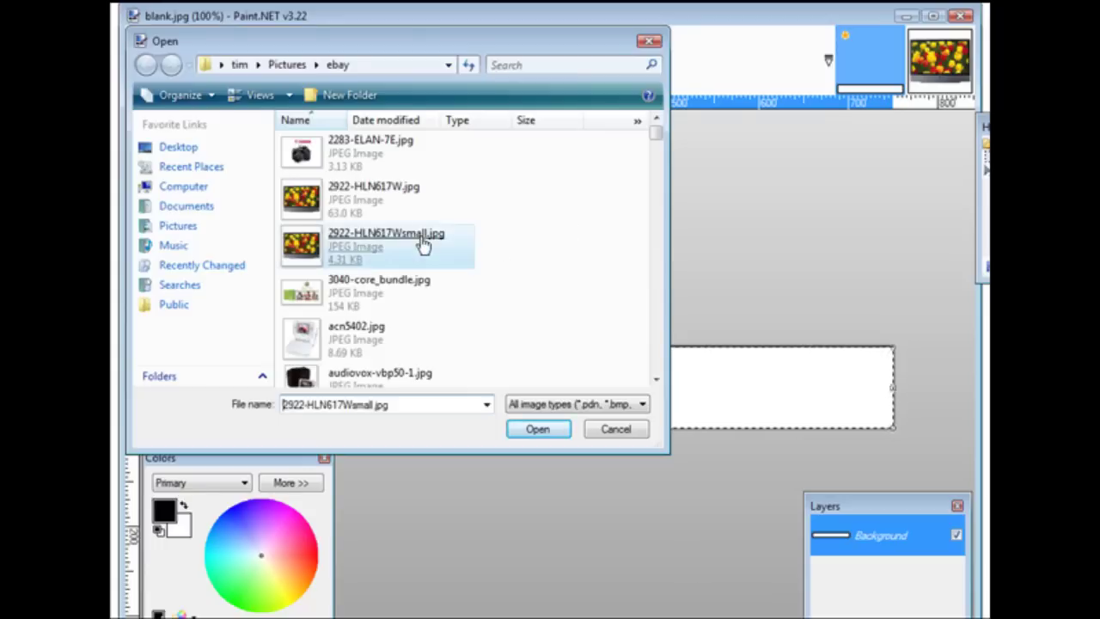
pyautogui.doubleClick(422, 246)
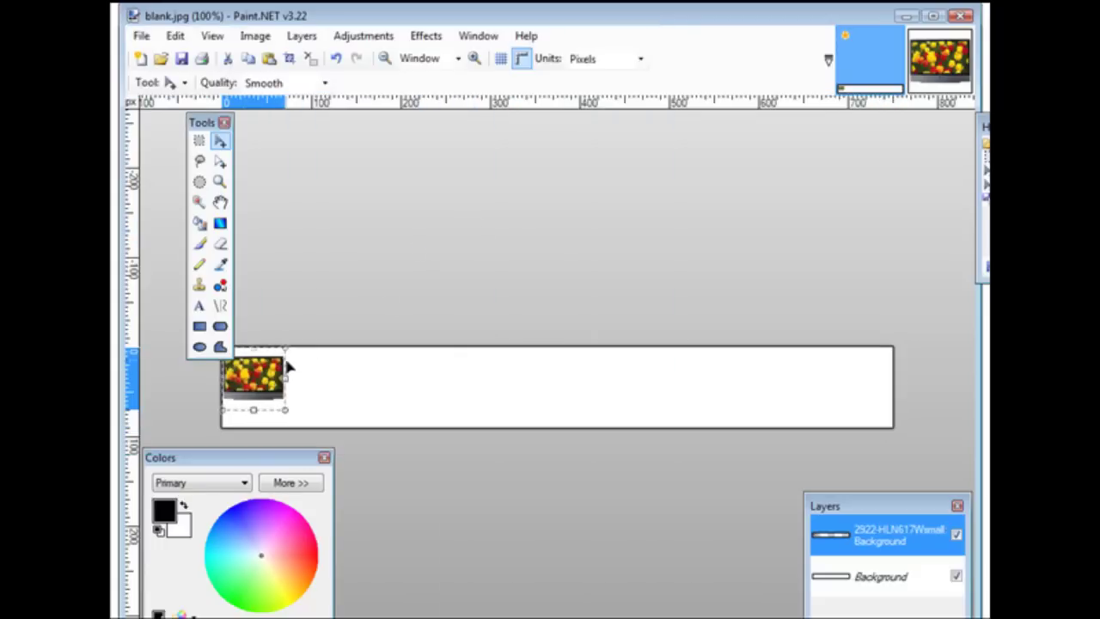
# Move the imported television picture to the right end of the banner, vertically centred, and deselect it
pyautogui.moveTo(254, 389); pyautogui.dragTo(267, 396)
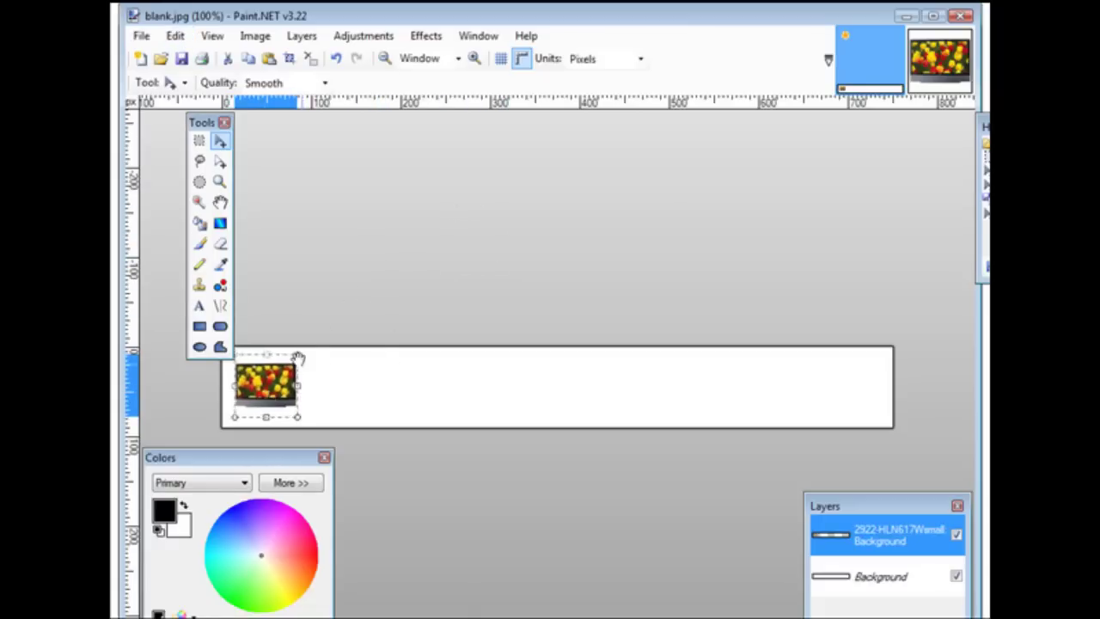
pyautogui.moveTo(291, 386); pyautogui.dragTo(858, 389)
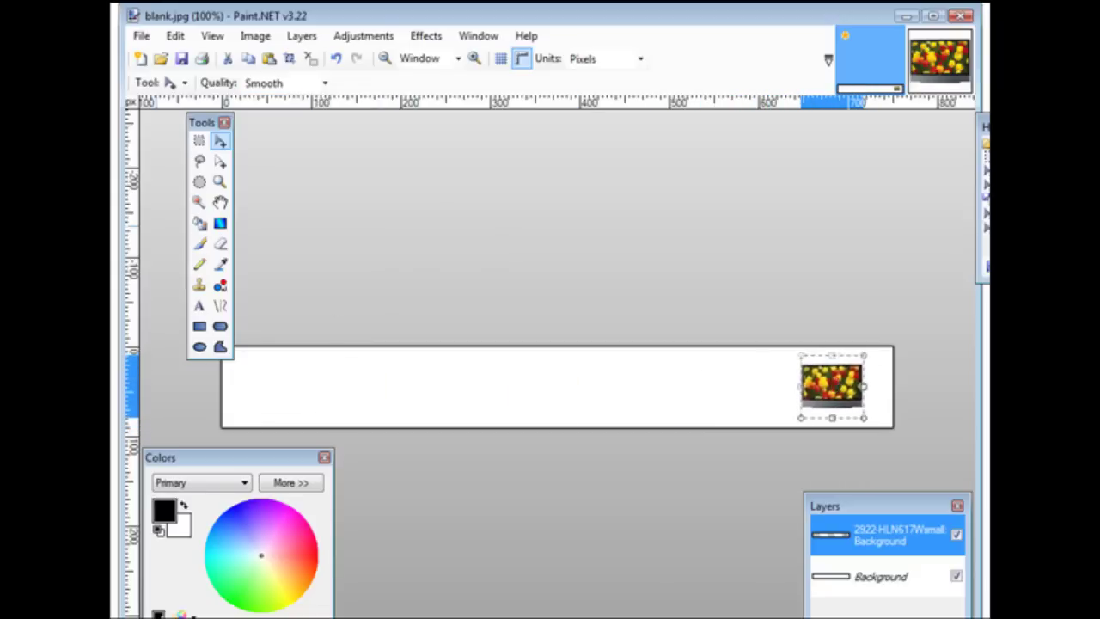
pyautogui.click(176, 40)
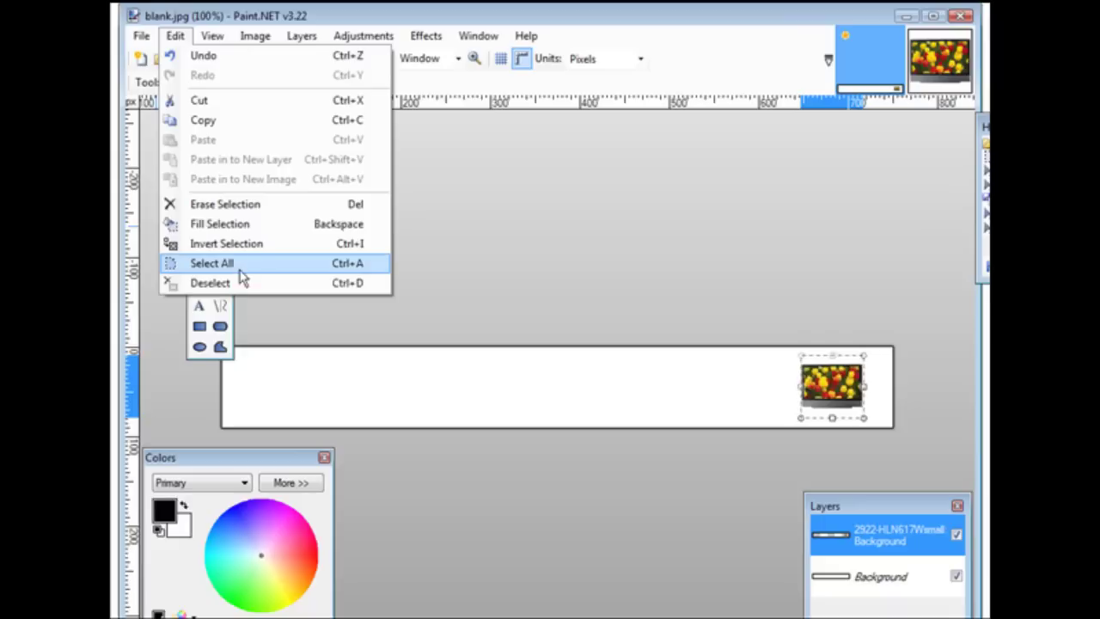
pyautogui.click(241, 285)
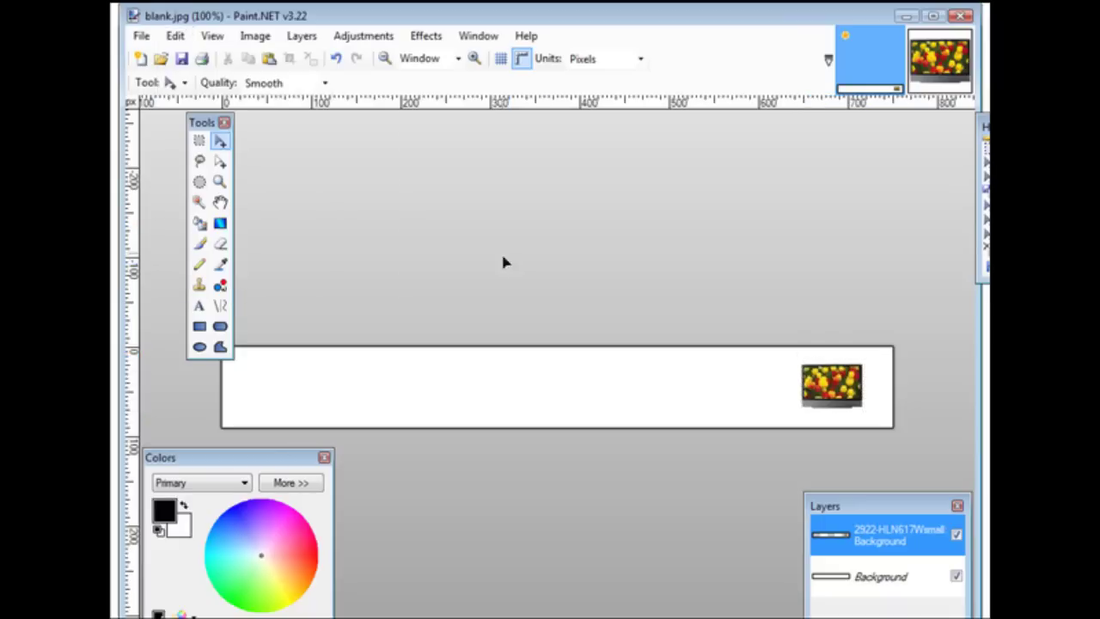
# Add a new layer and write "Text for my banner" in 12-point Arial on the left part of the banner
pyautogui.click(302, 37)
pyautogui.click(343, 55)
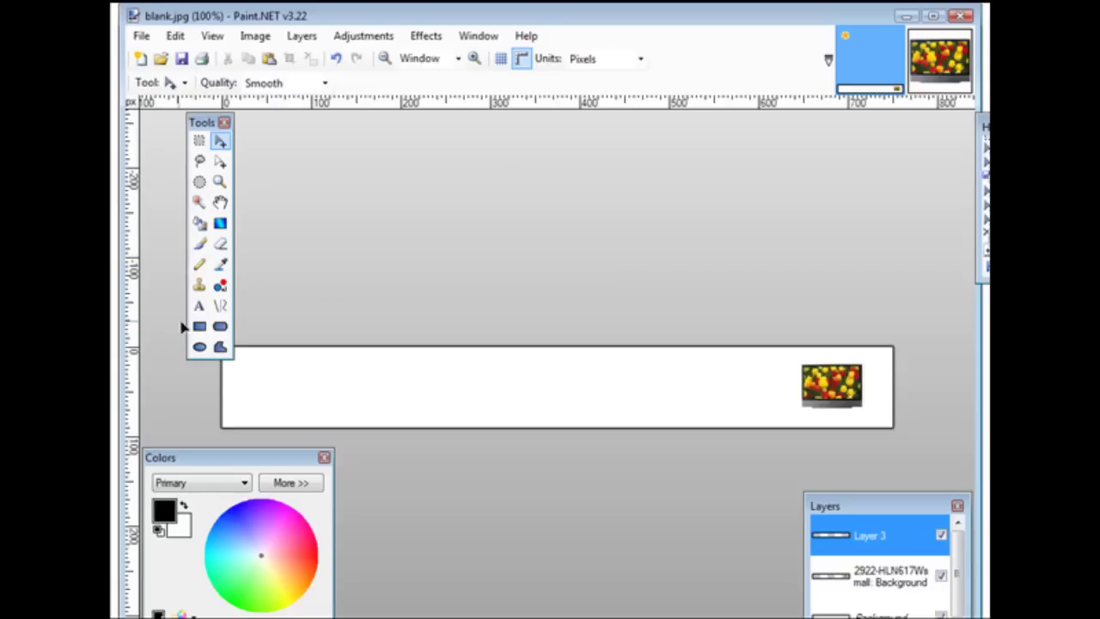
pyautogui.click(199, 305)
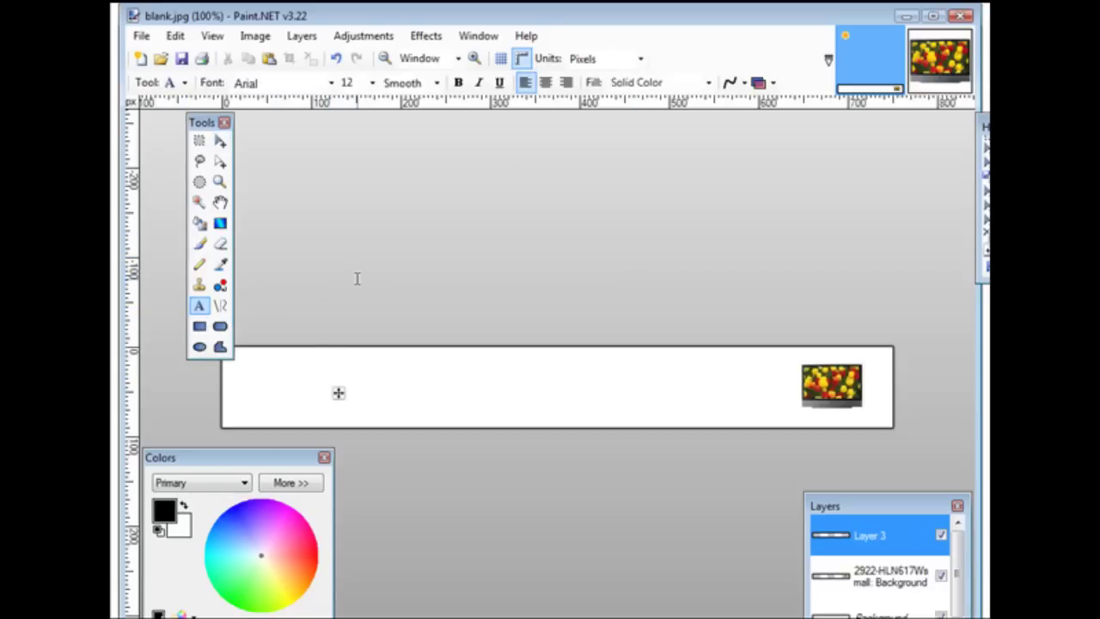
pyautogui.write('Text')
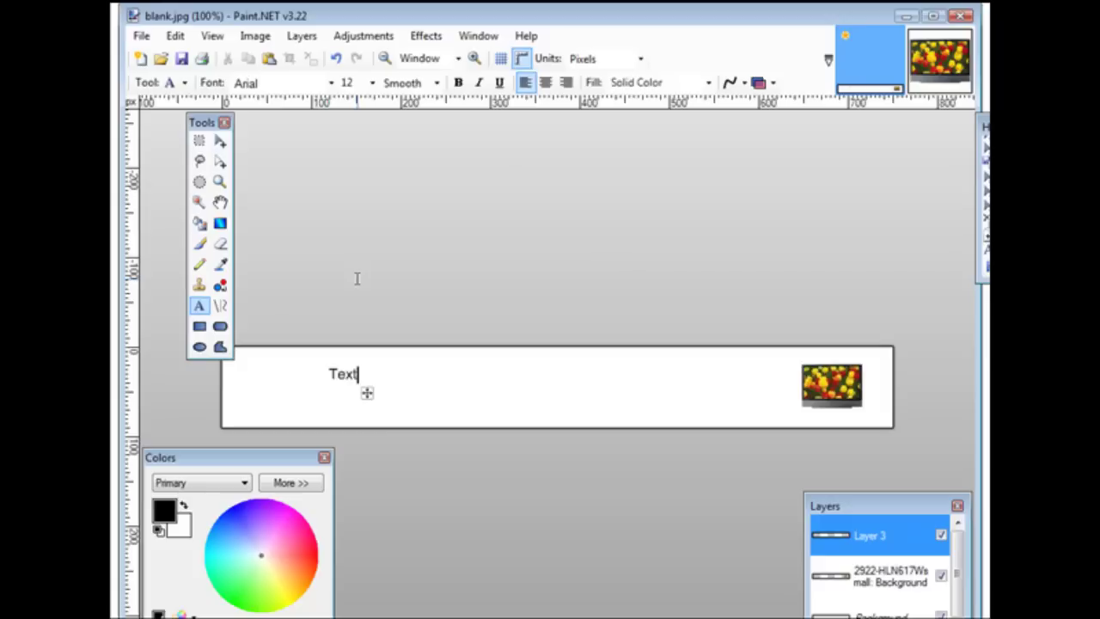
pyautogui.write(' for')
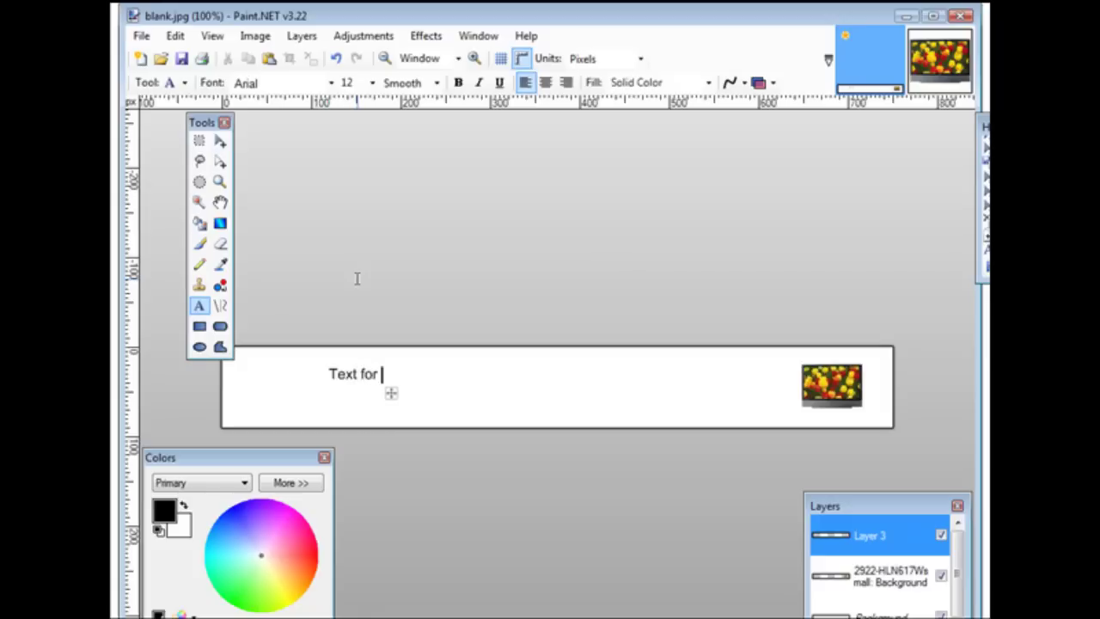
pyautogui.write(' my ')
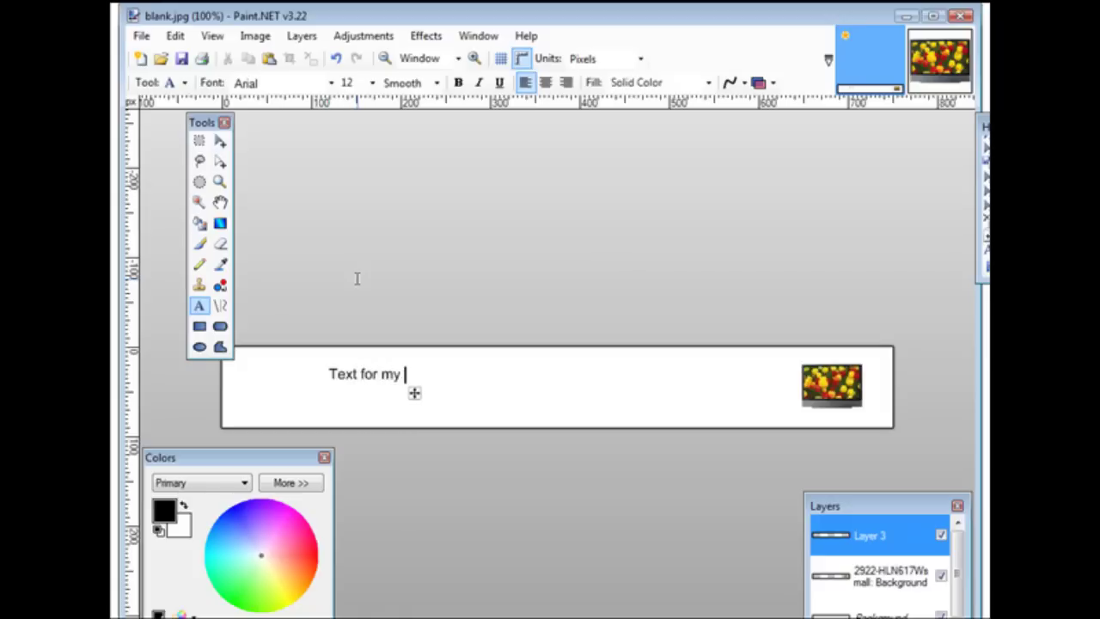
pyautogui.write('banner')
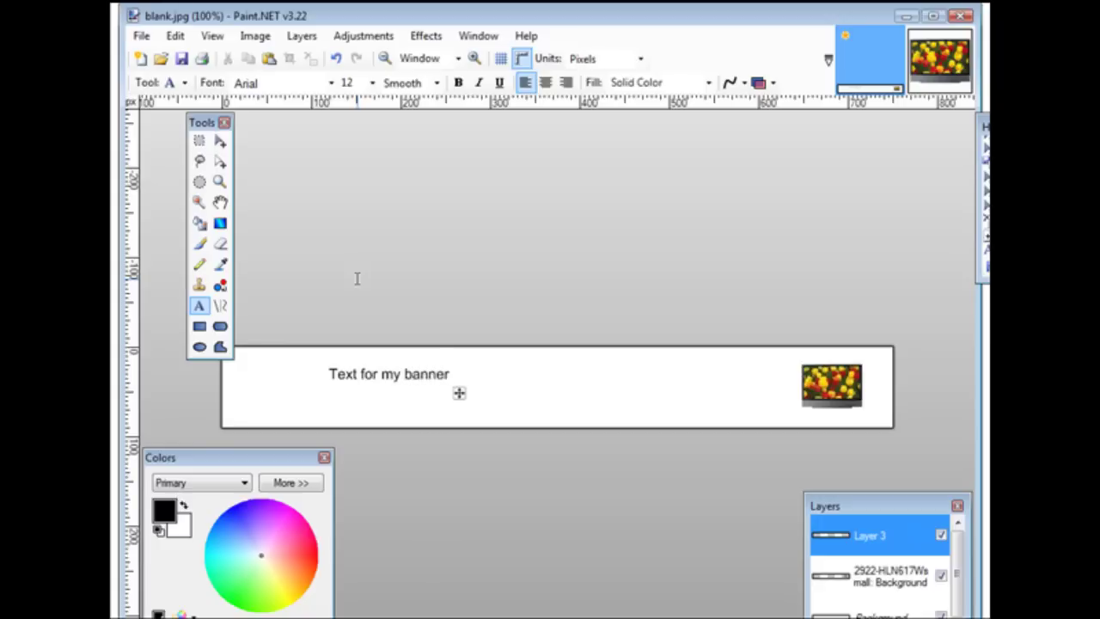
pyautogui.press('Return')
# Save the banner as a flattened JPEG named ",ynewbanner" at quality 95 in the paypal-page folder, and close Paint.NET
pyautogui.click(142, 37)
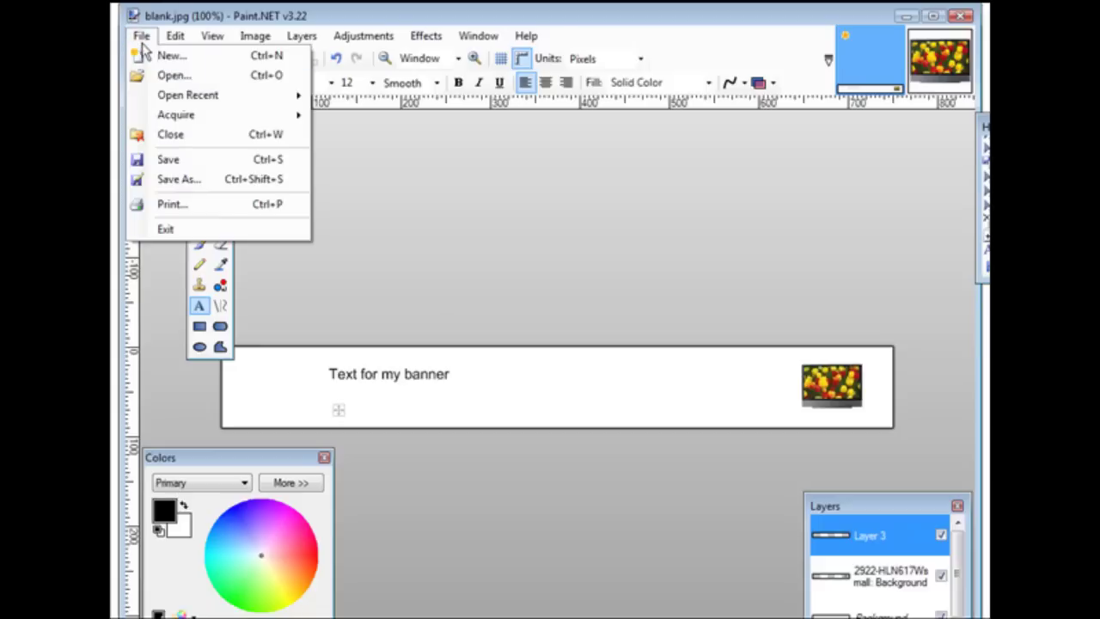
pyautogui.click(213, 182)
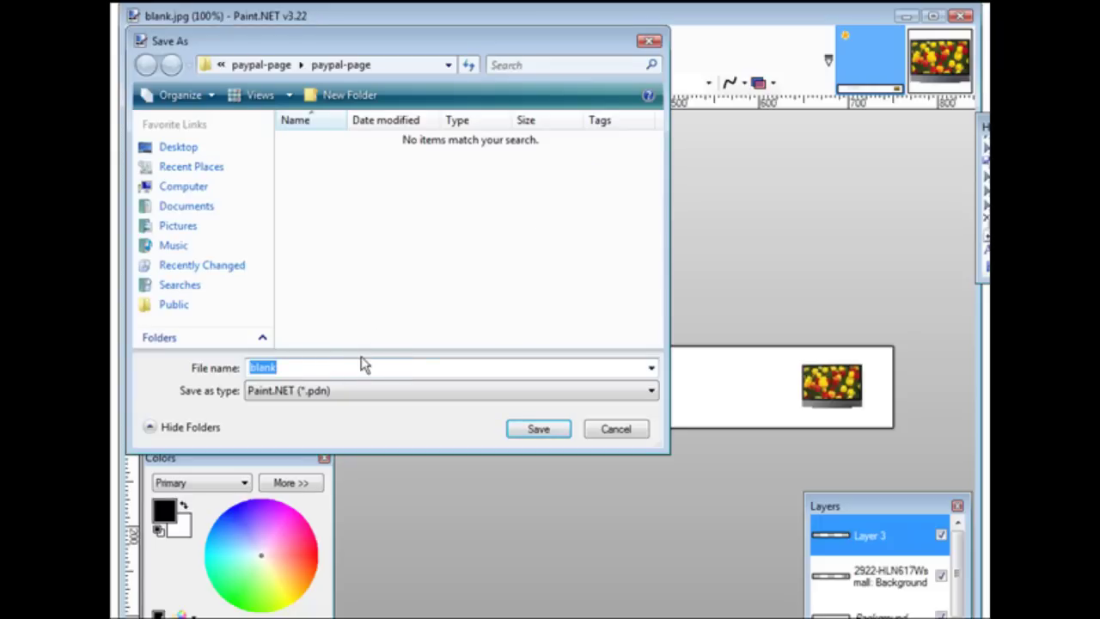
pyautogui.press('BackSpace')
pyautogui.write(',ynewbanner')
pyautogui.click(320, 392)
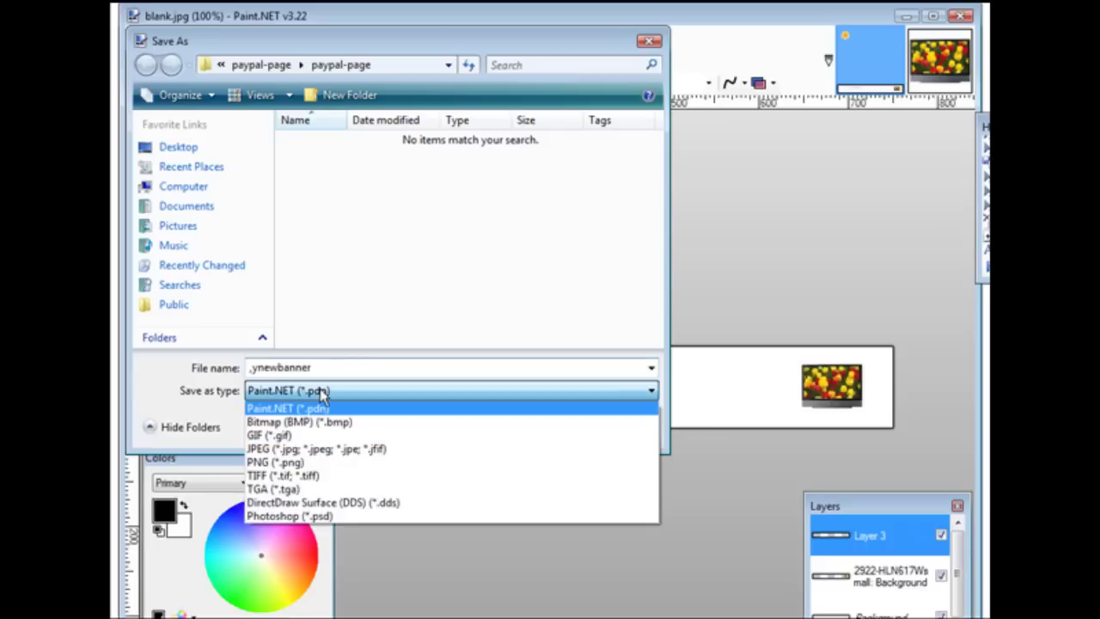
pyautogui.click(354, 449)
pyautogui.click(538, 429)
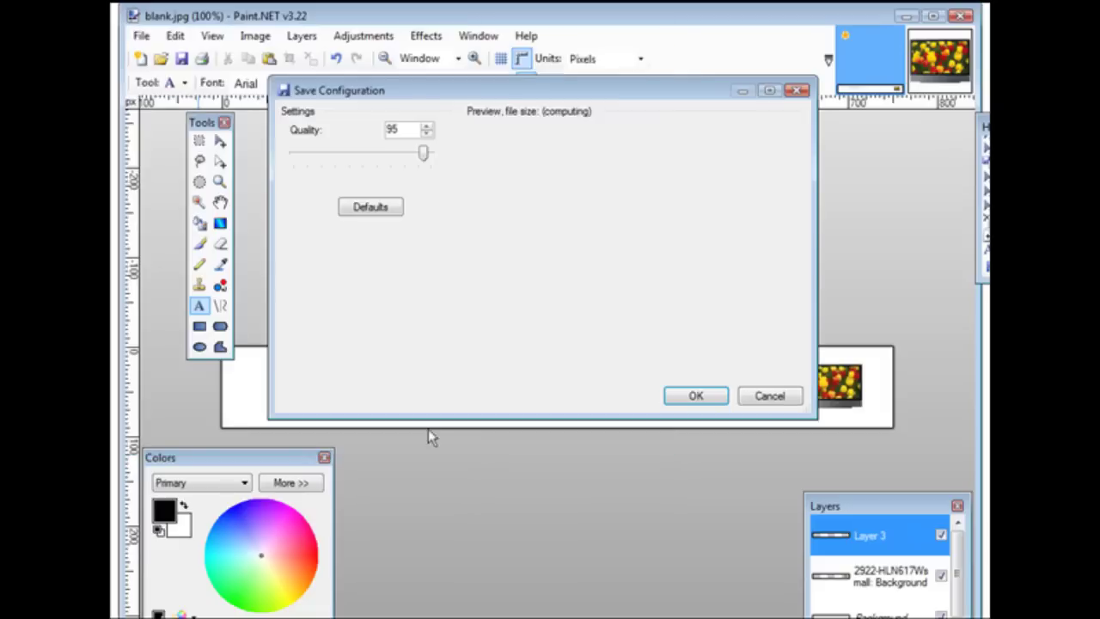
pyautogui.click(698, 399)
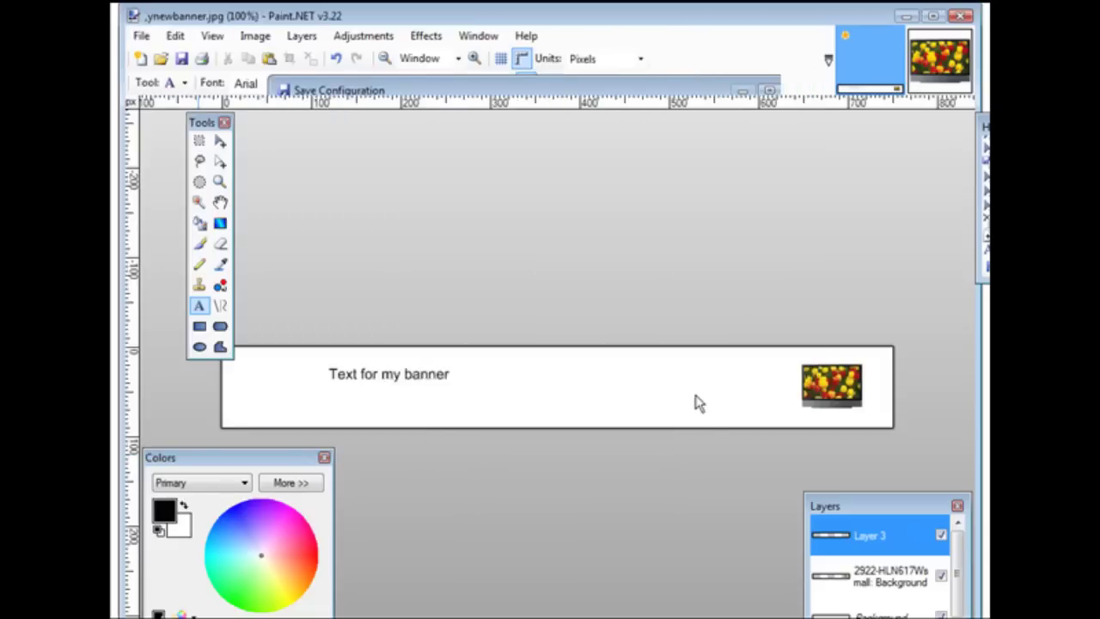
pyautogui.click(428, 348)
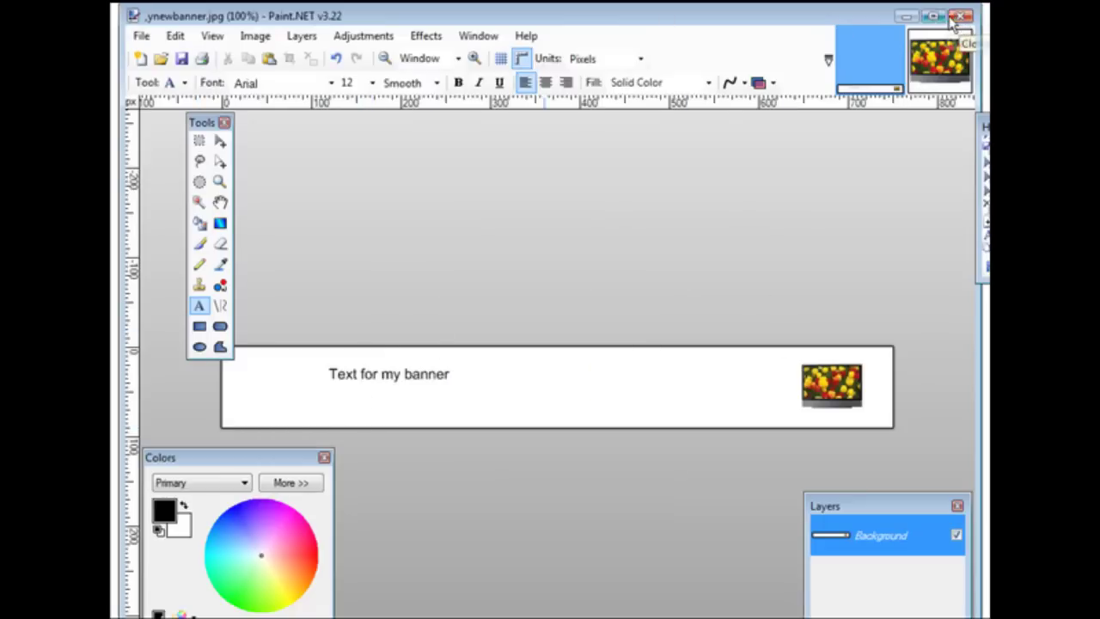
pyautogui.click(960, 19)
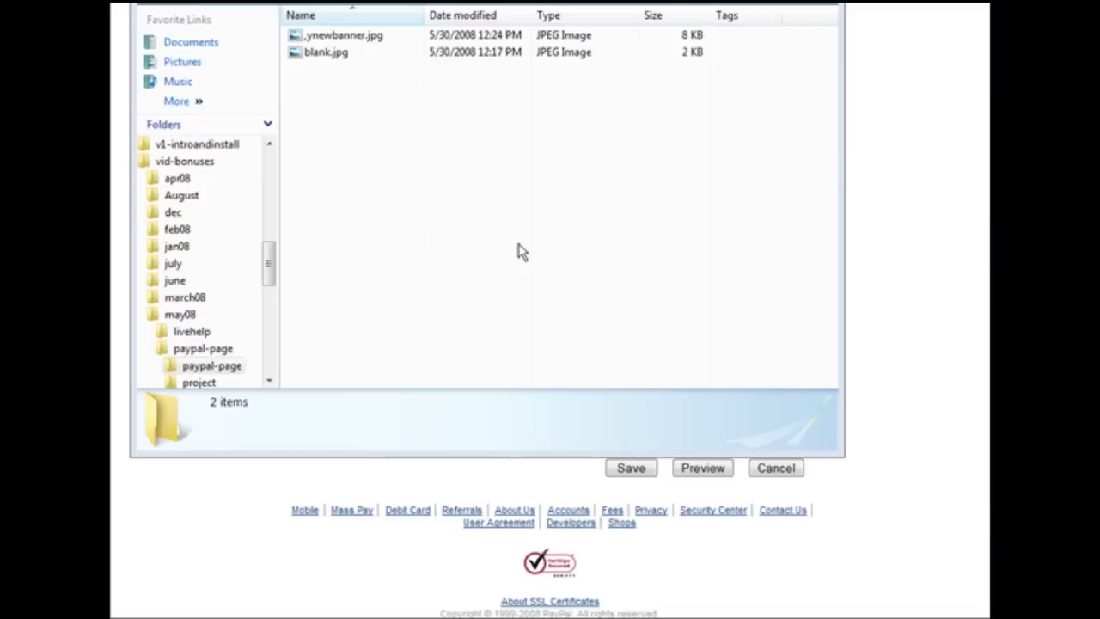
# Preview ,ynewbanner.jpg from the paypal-page folder and look at the actions available for the file
pyautogui.click(354, 37)
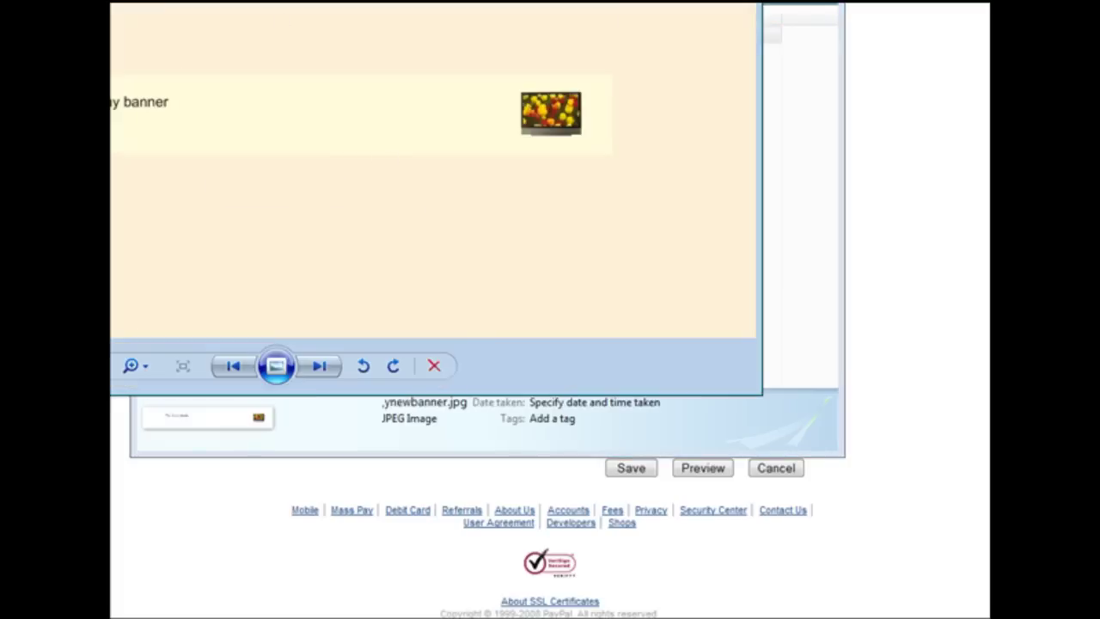
pyautogui.hotkey('alt', 'F4')
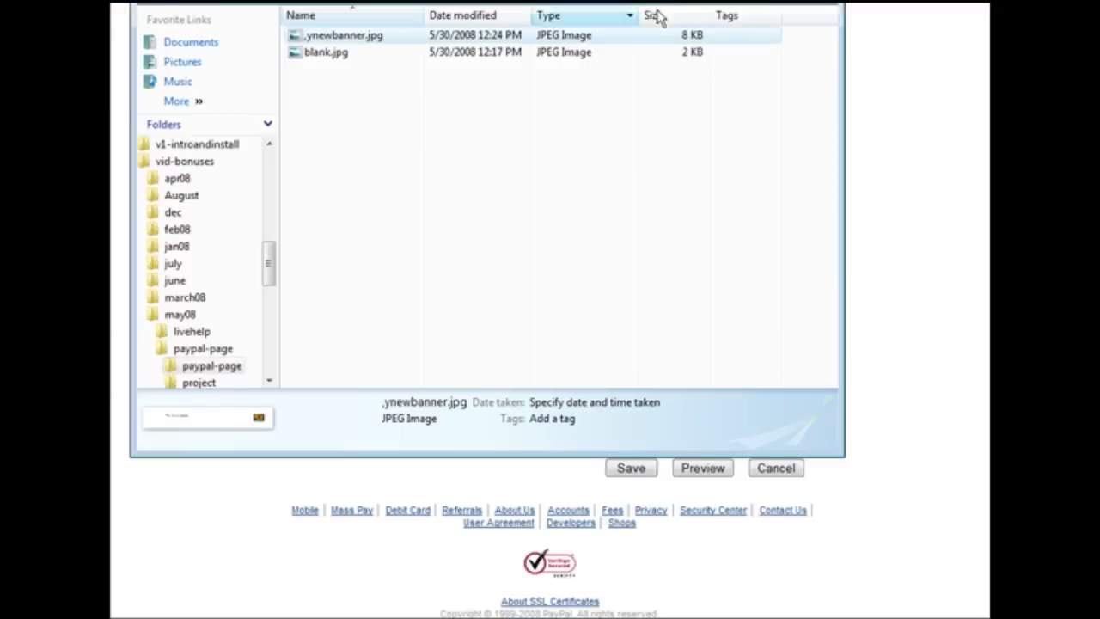
pyautogui.doubleClick(329, 36)
pyautogui.rightClick(329, 35)
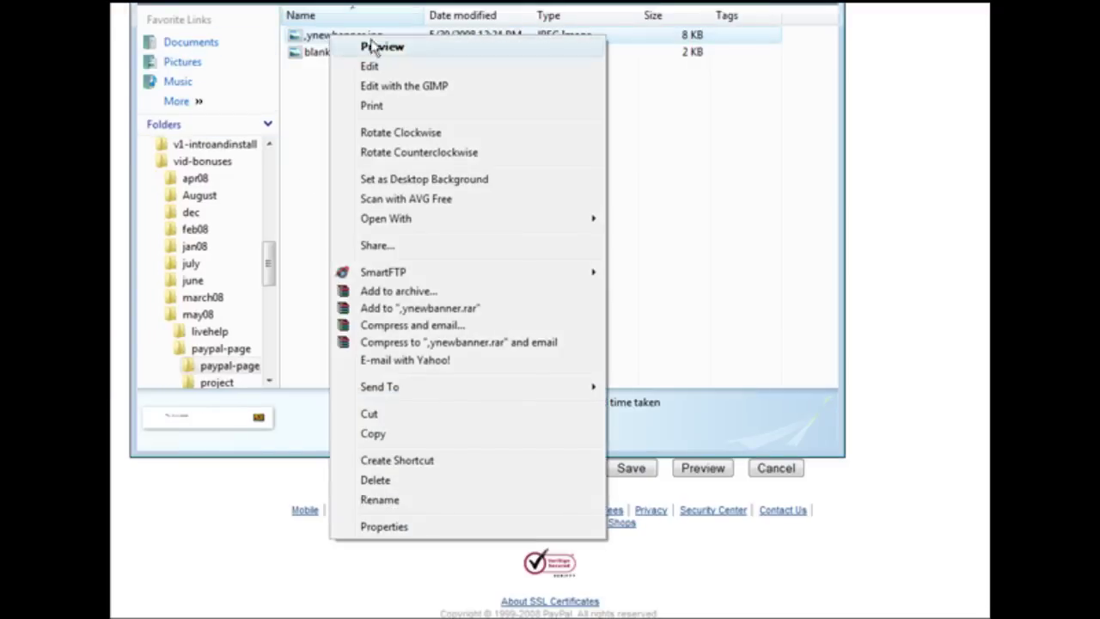
pyautogui.moveTo(405, 218)
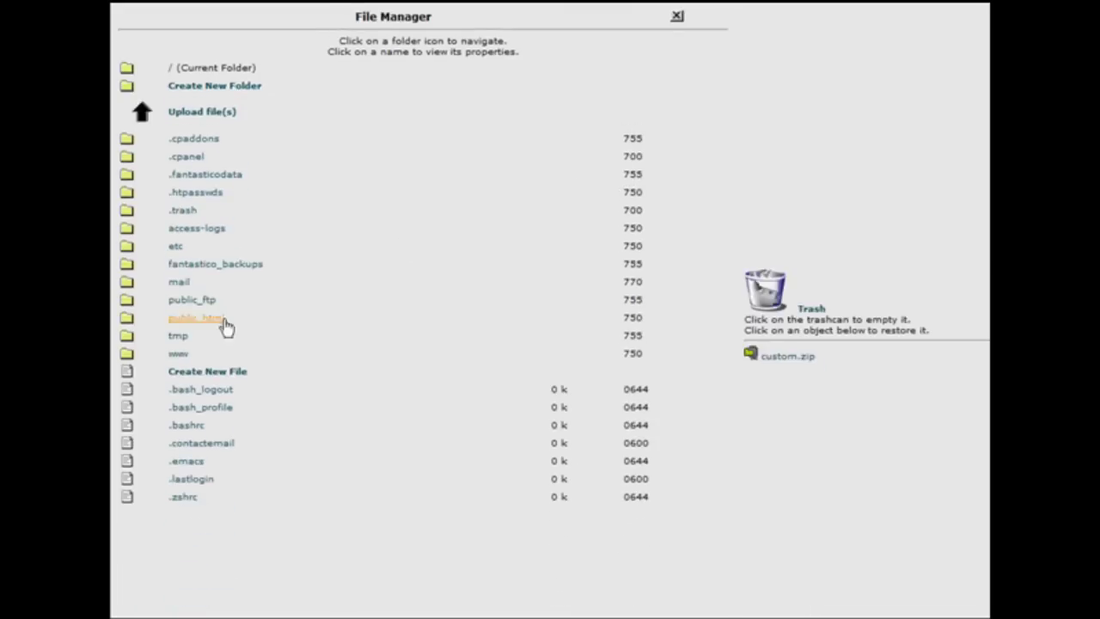
# Upload ,ynewbanner.jpg to the public_html/images folder in the web host's File Manager
pyautogui.click(127, 322)
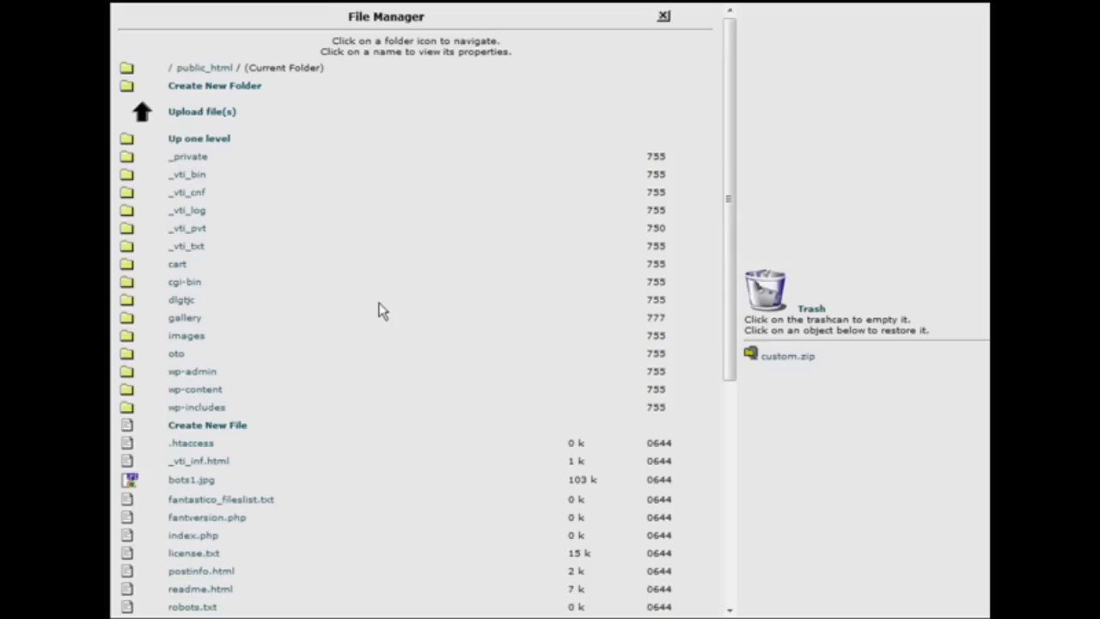
pyautogui.click(127, 336)
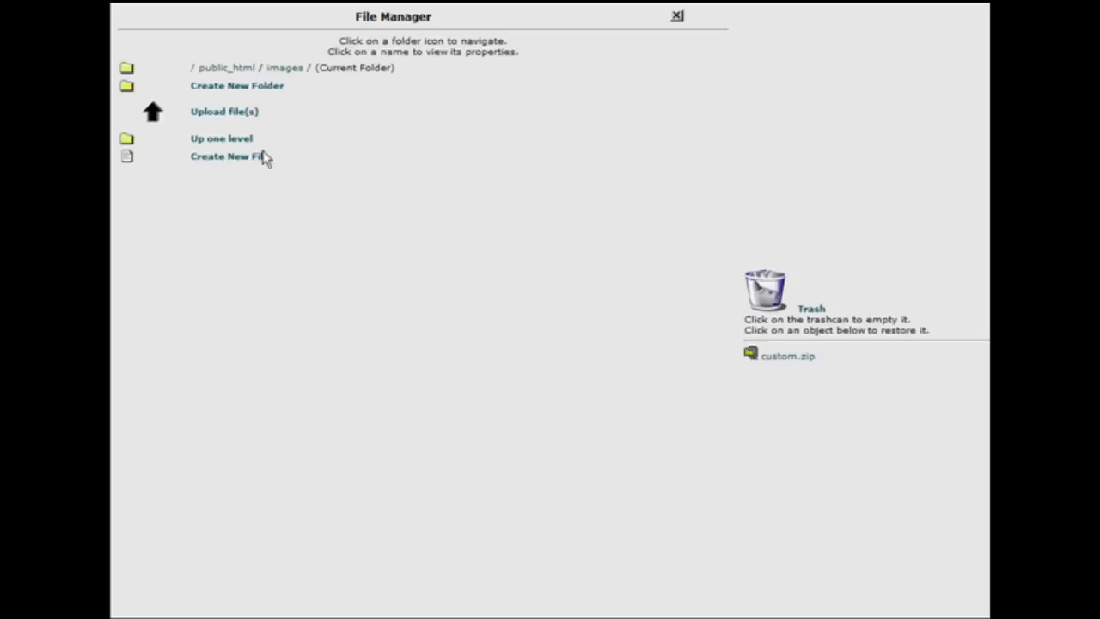
pyautogui.click(239, 112)
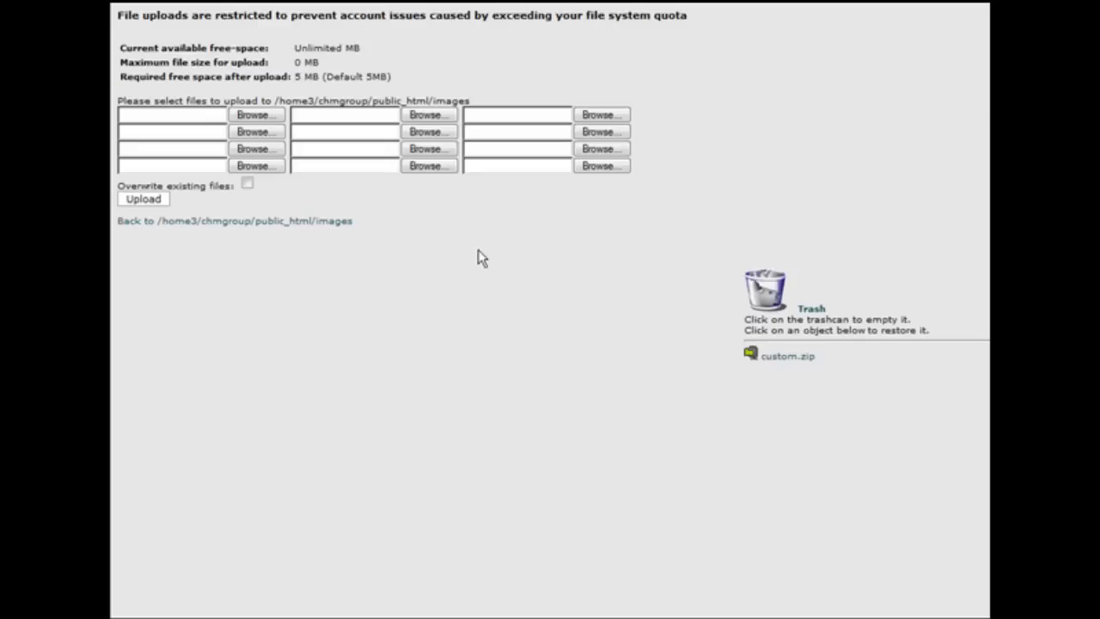
pyautogui.click(260, 117)
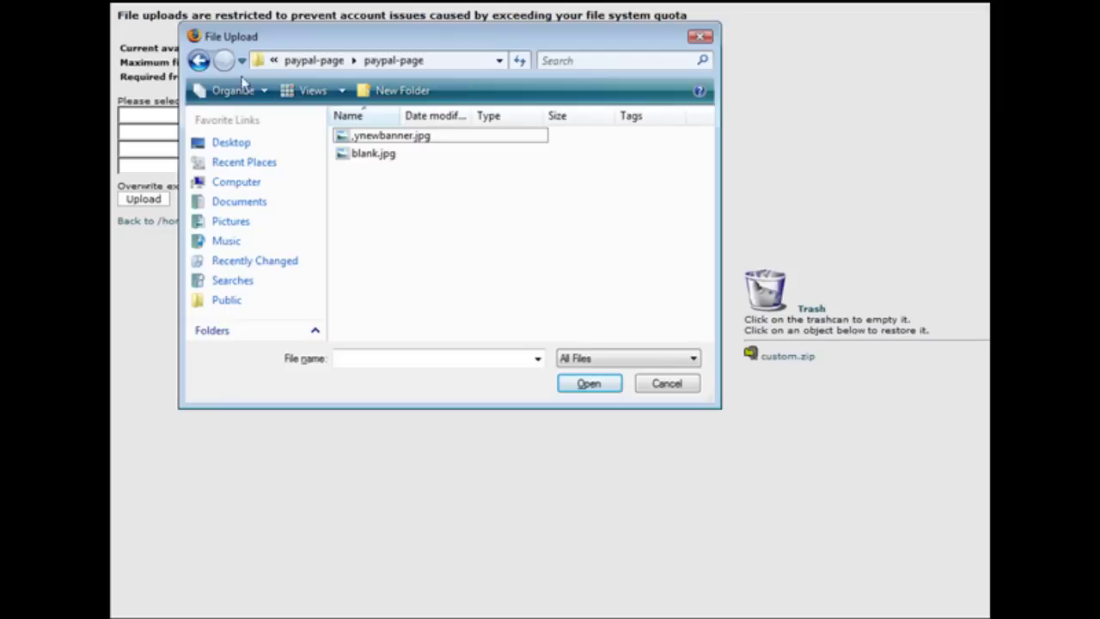
pyautogui.doubleClick(404, 140)
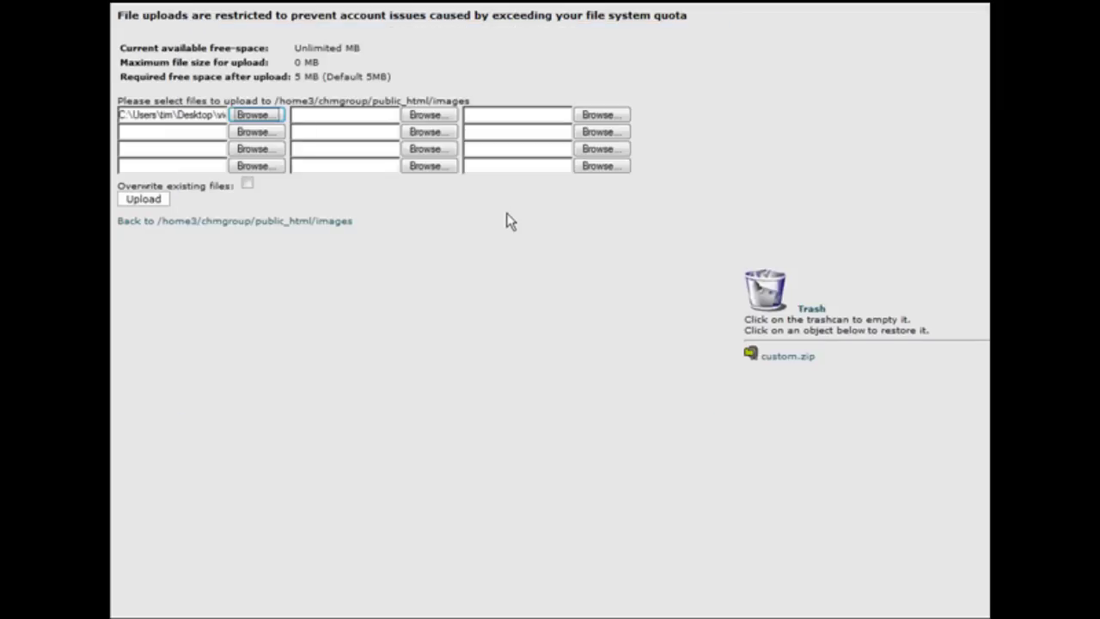
pyautogui.click(161, 199)
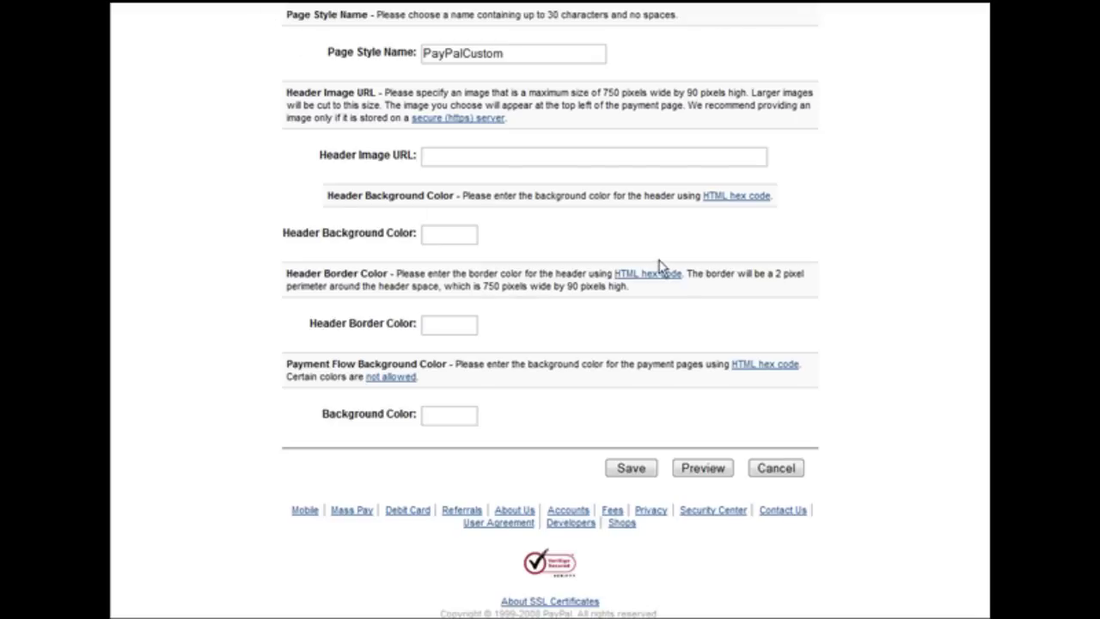
pyautogui.scroll(1, 660, 267)
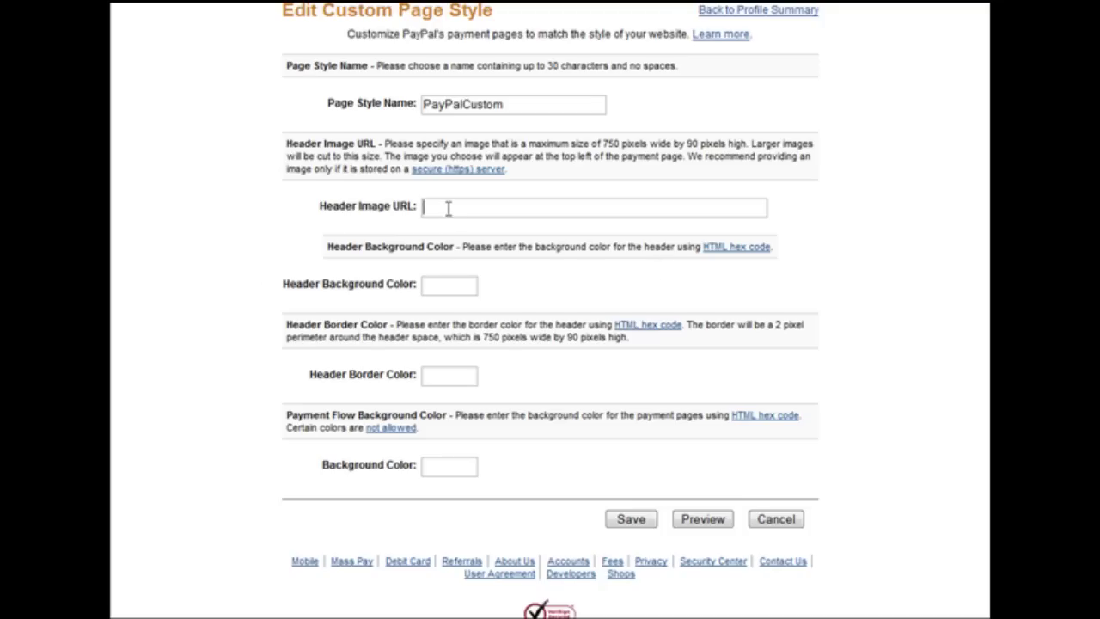
pyautogui.scroll(-1, 484, 214)
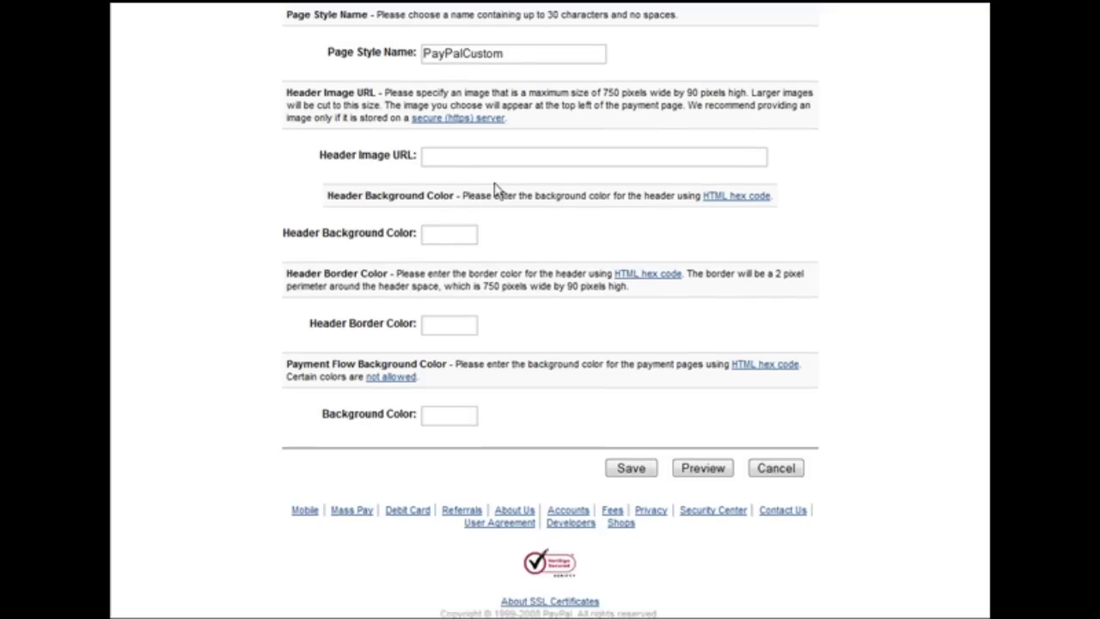
pyautogui.write('http://chmgroupofcompanies.com/images/,ynewbanner.jpg')
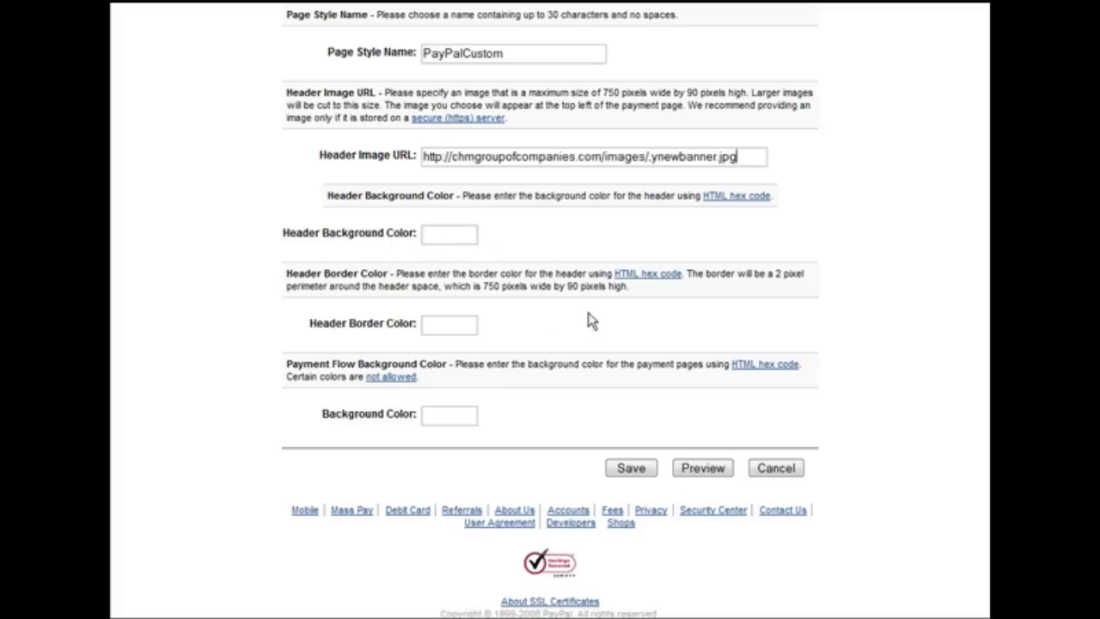
pyautogui.click(433, 324)
pyautogui.scroll(-1, 468, 413)
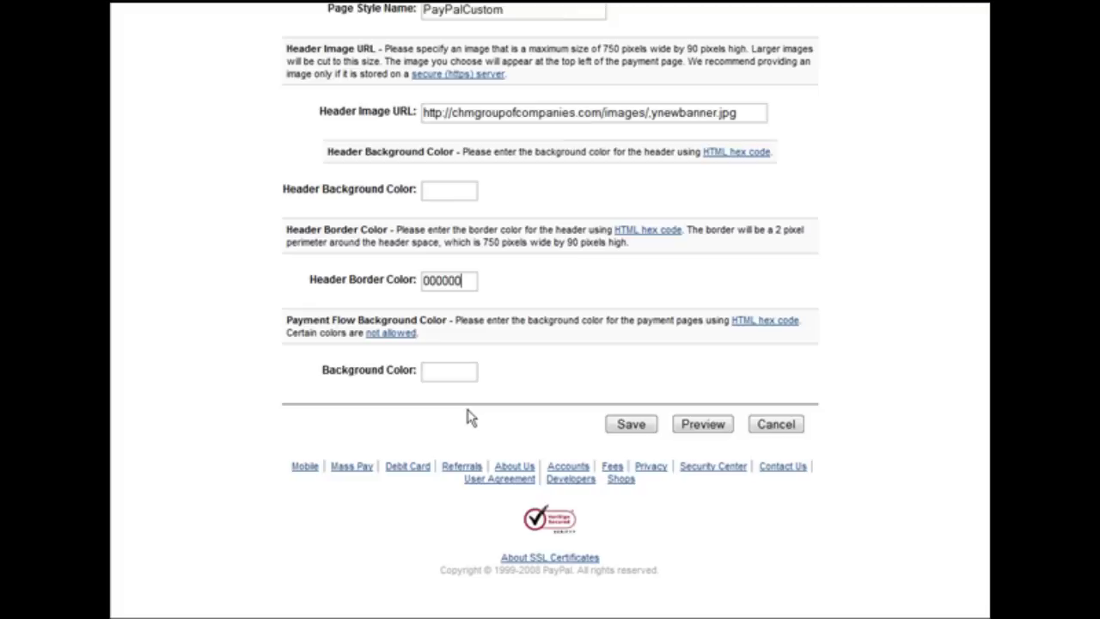
# Preview the PayPalCustom page style, return to its settings, and save the page style
pyautogui.click(708, 423)
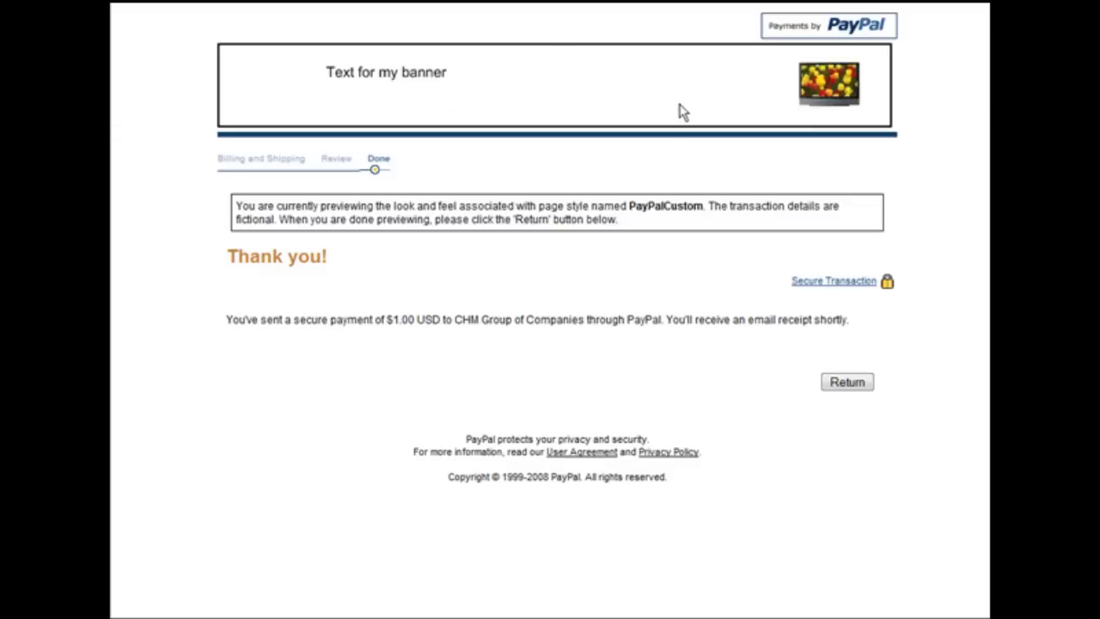
pyautogui.click(848, 383)
pyautogui.scroll(-3, 926, 342)
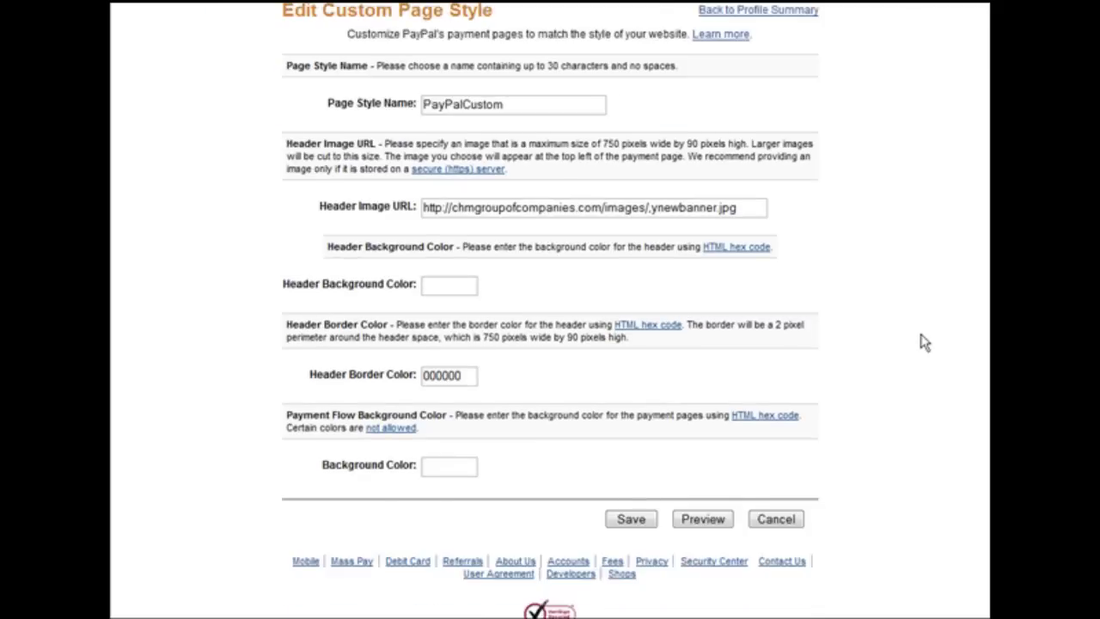
pyautogui.scroll(-2, 925, 342)
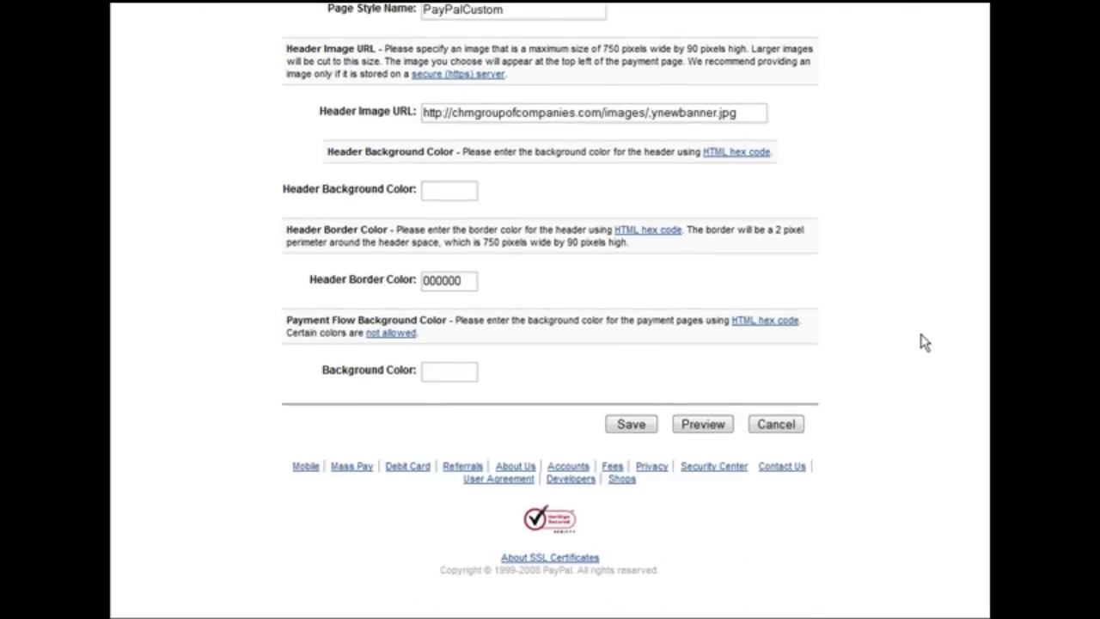
pyautogui.click(631, 426)
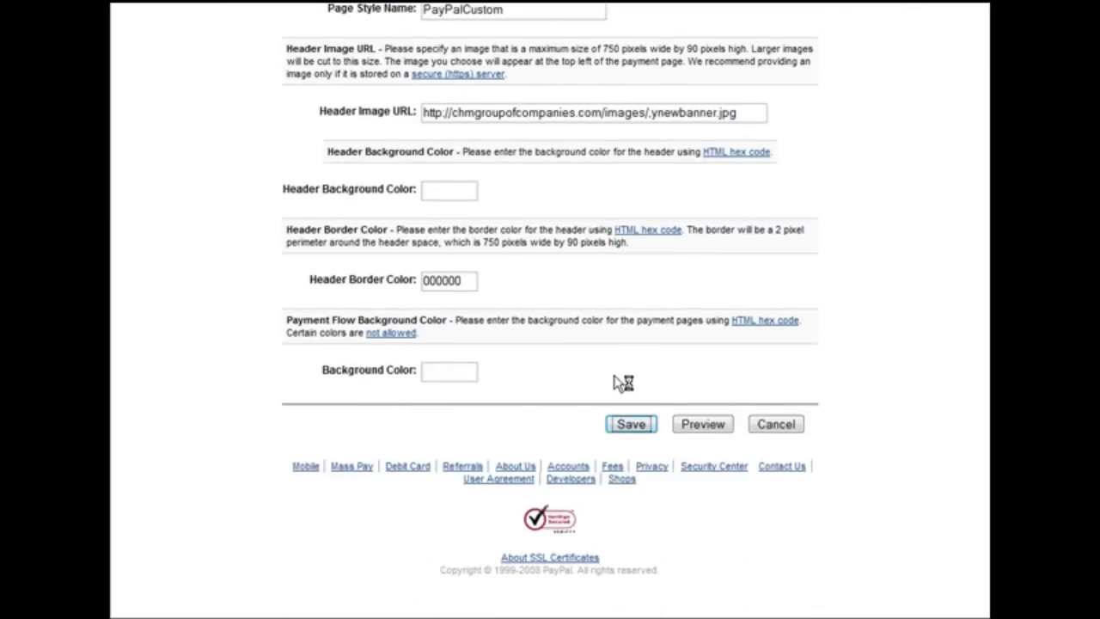